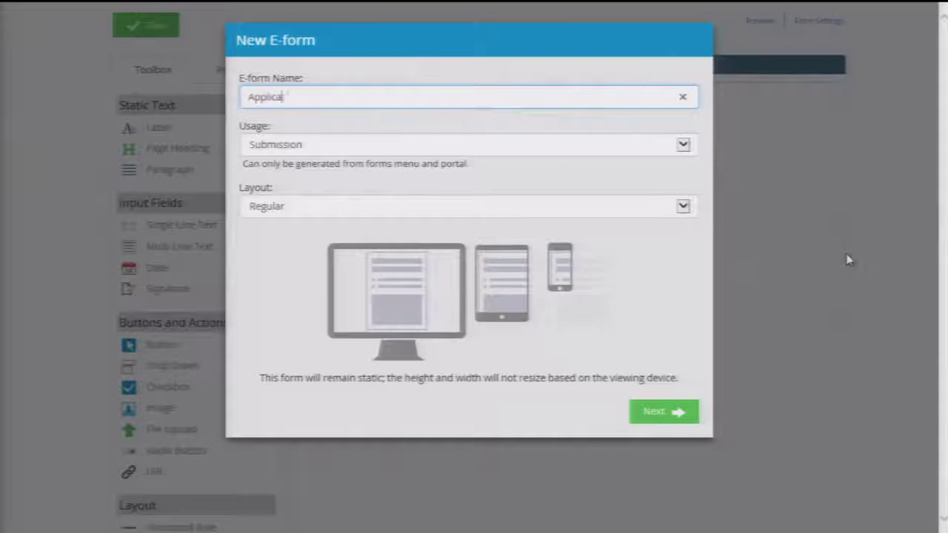
# Set the Application form's layout to Regular and load the Employment Application template
pyautogui.click(549, 208)
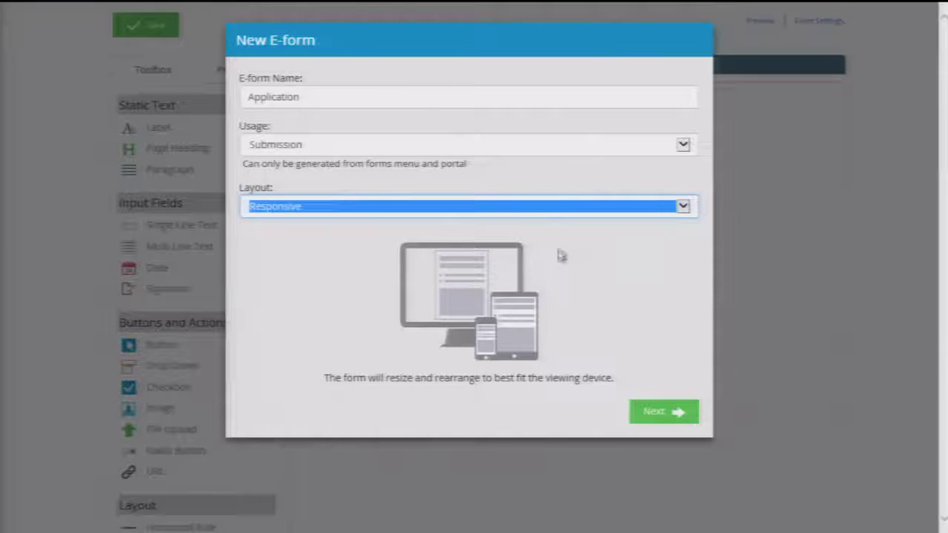
pyautogui.click(561, 209)
pyautogui.click(554, 191)
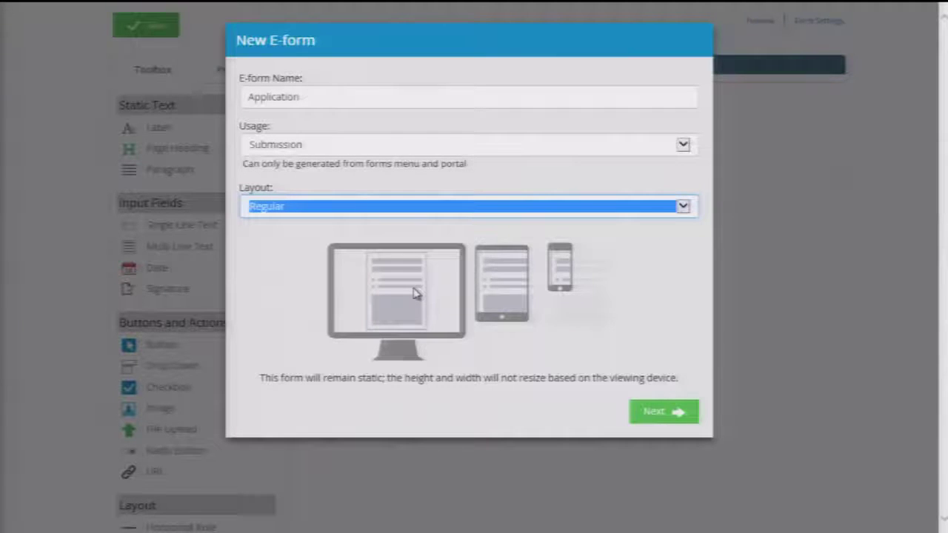
pyautogui.click(667, 413)
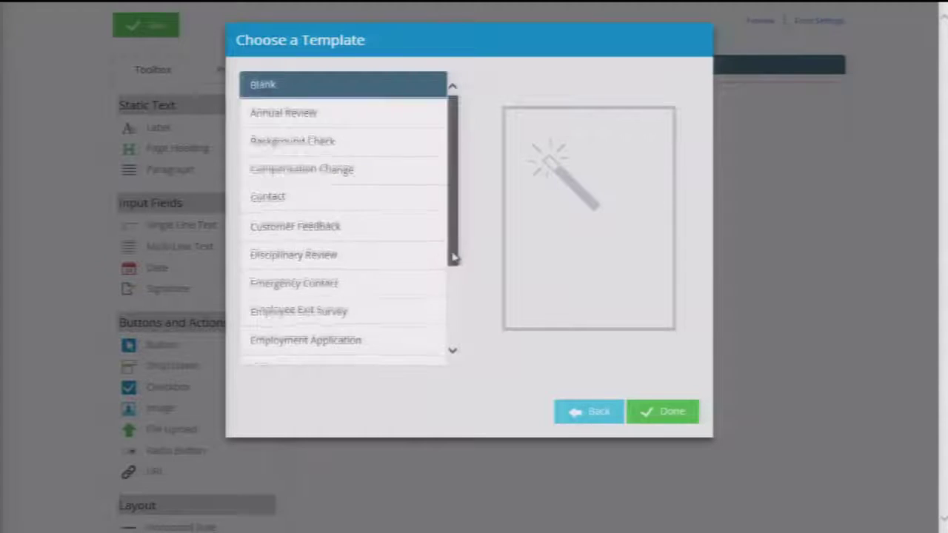
pyautogui.moveTo(446, 260); pyautogui.dragTo(450, 320)
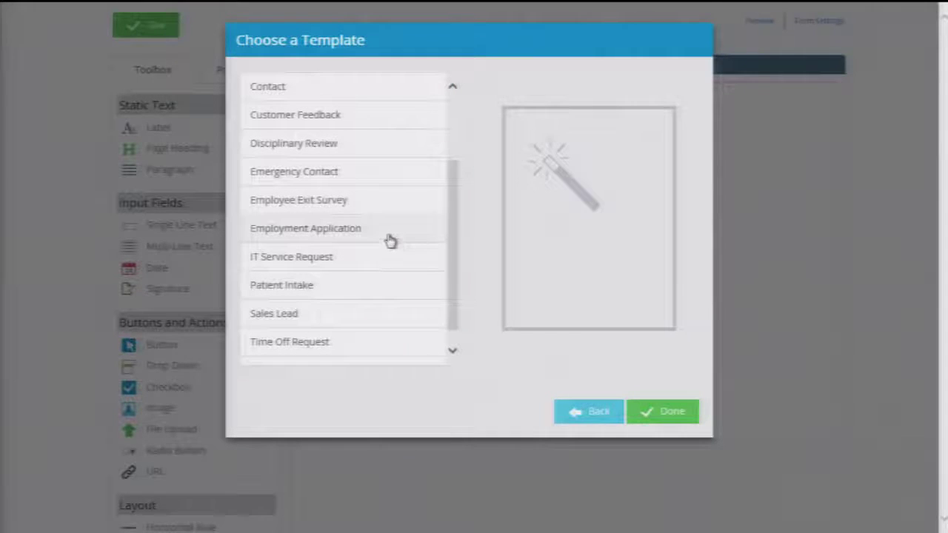
pyautogui.click(391, 237)
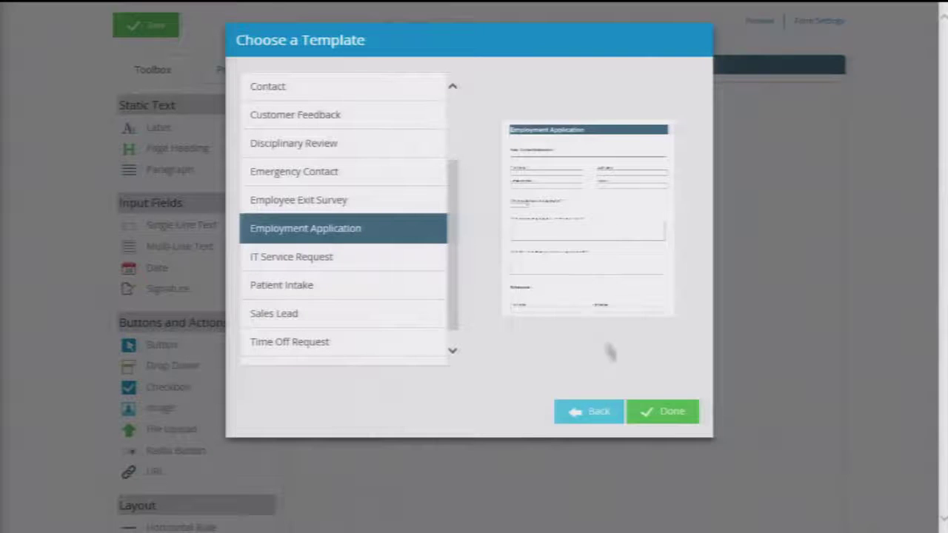
pyautogui.click(653, 413)
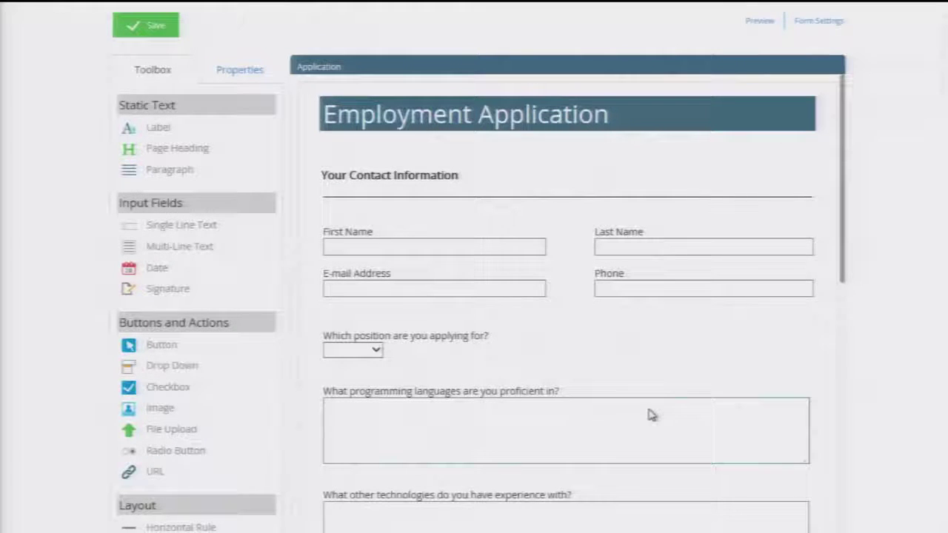
# Insert the MGI Sporting Goods.jpg logo at the top right, nudged up-left and slightly enlarged
pyautogui.moveTo(167, 409); pyautogui.dragTo(708, 160)
pyautogui.click(192, 354)
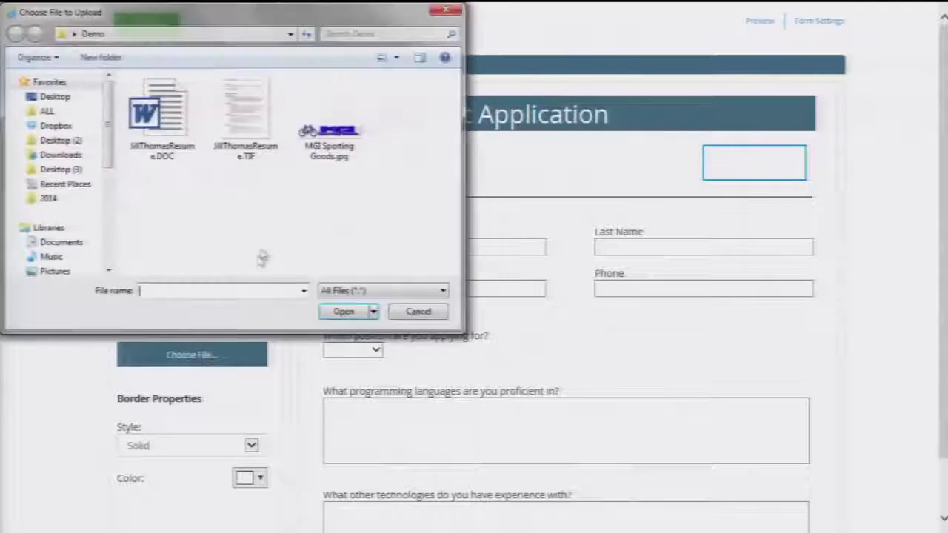
pyautogui.doubleClick(321, 162)
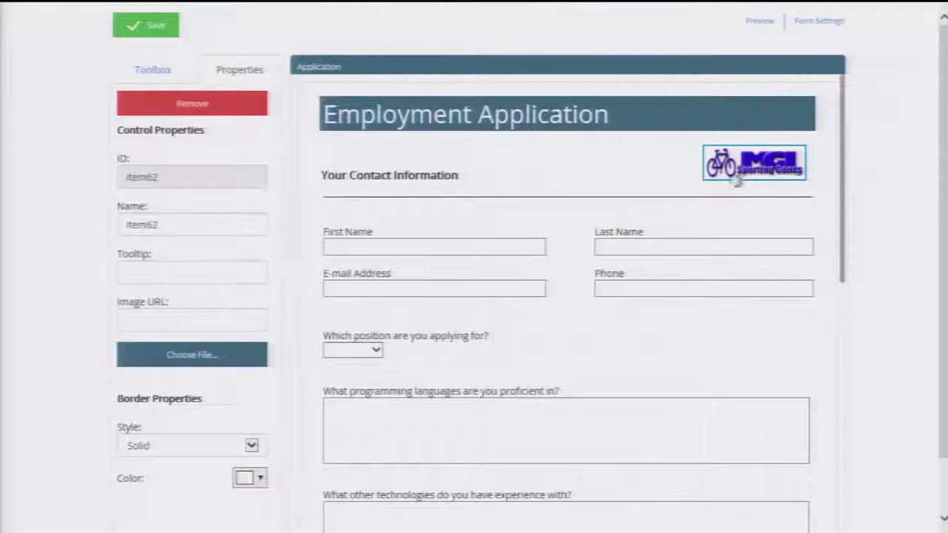
pyautogui.moveTo(734, 177); pyautogui.dragTo(713, 173)
pyautogui.moveTo(771, 172); pyautogui.dragTo(815, 182)
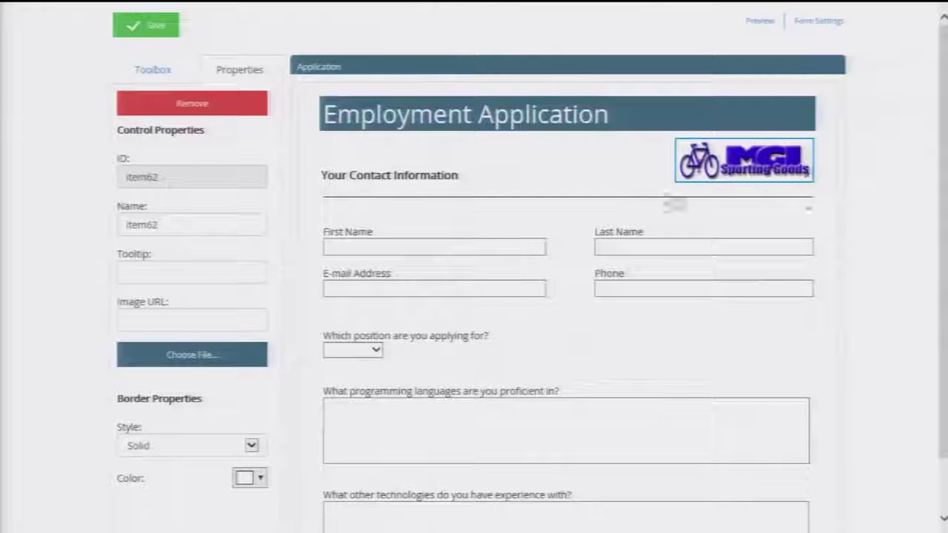
# Map the First Name and Last Name fields to the First Name and Last Name FileBound fields
pyautogui.click(466, 249)
pyautogui.click(226, 340)
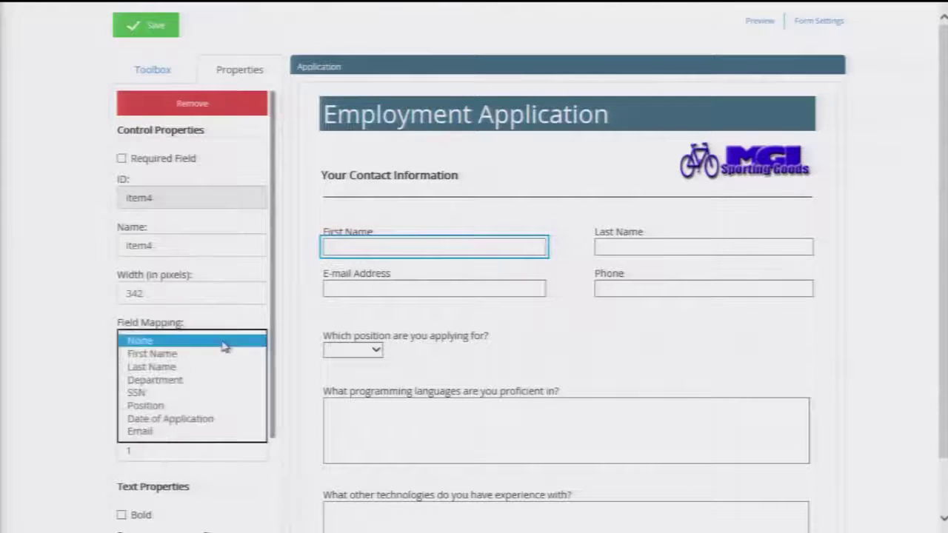
pyautogui.click(220, 354)
pyautogui.click(627, 249)
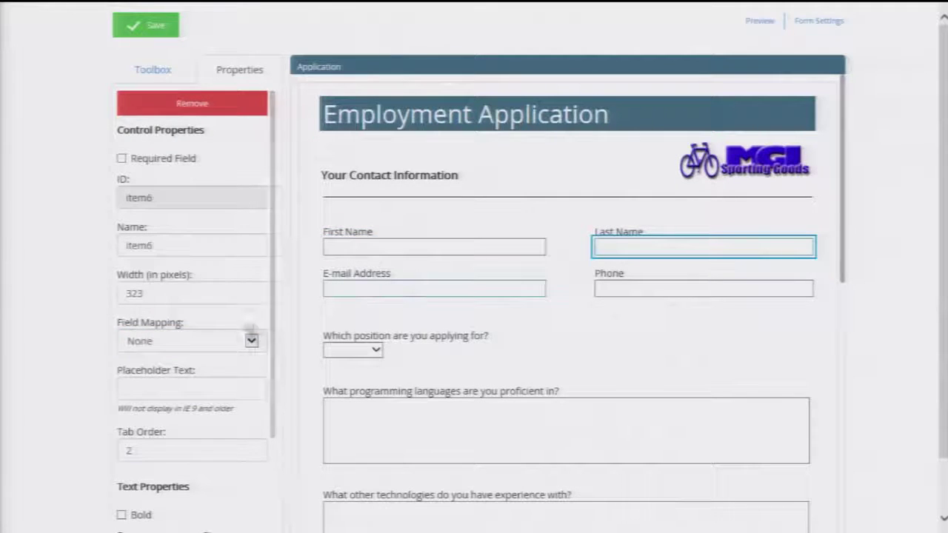
pyautogui.click(251, 341)
pyautogui.click(218, 366)
# Map the E-mail Address field to Email and the position dropdown to Position
pyautogui.click(373, 289)
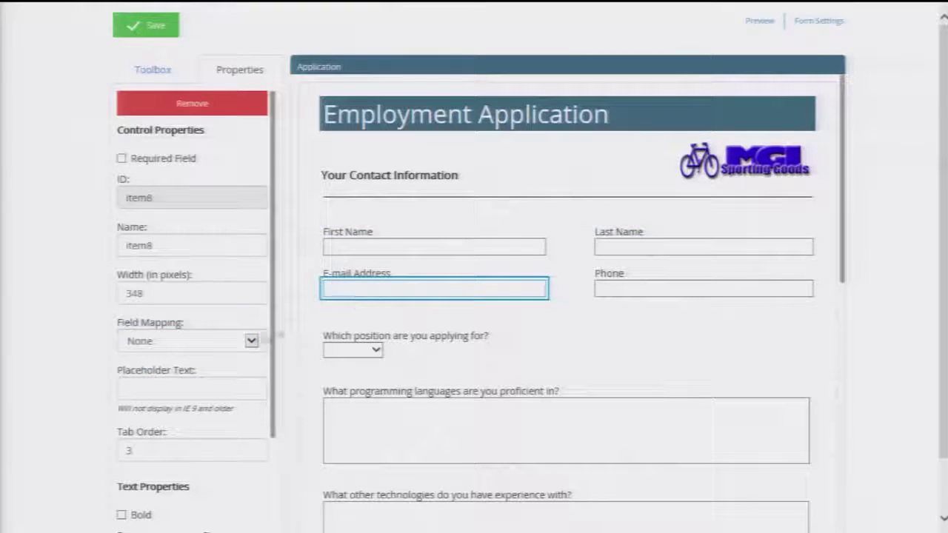
pyautogui.click(218, 343)
pyautogui.click(186, 433)
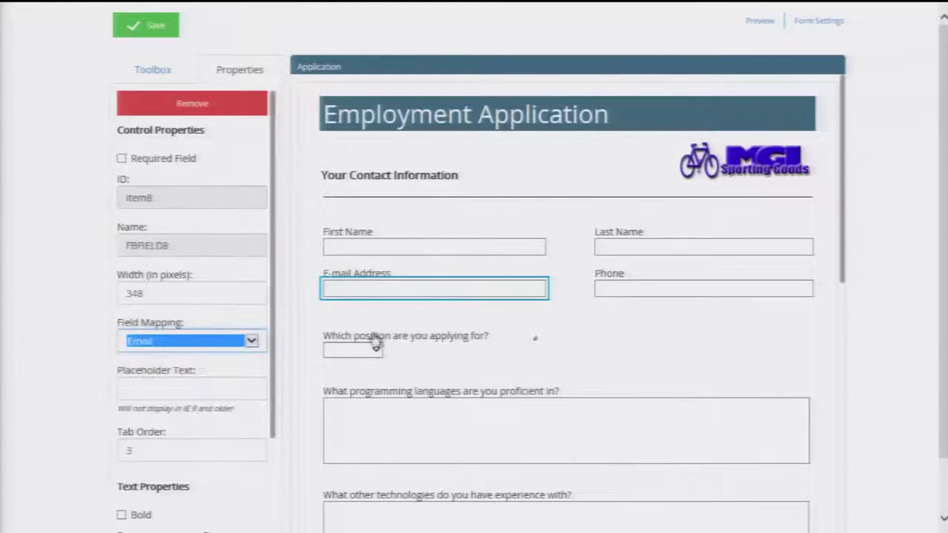
pyautogui.click(375, 343)
pyautogui.click(226, 298)
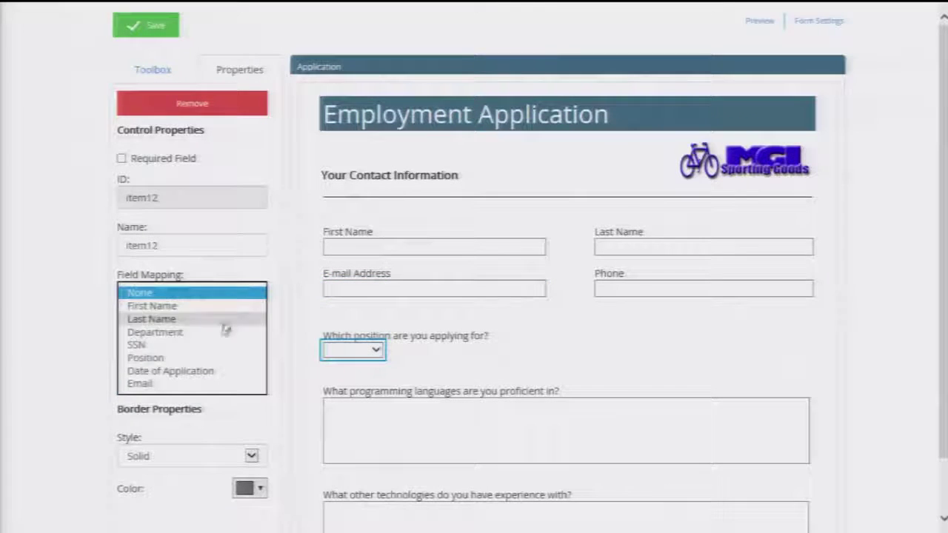
pyautogui.click(212, 359)
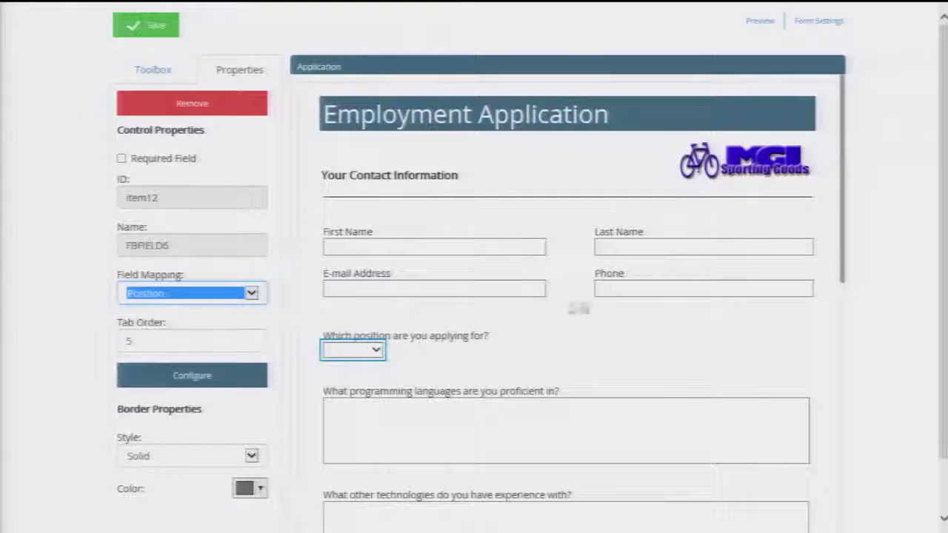
pyautogui.click(550, 300)
pyautogui.scroll(-5, 560, 301)
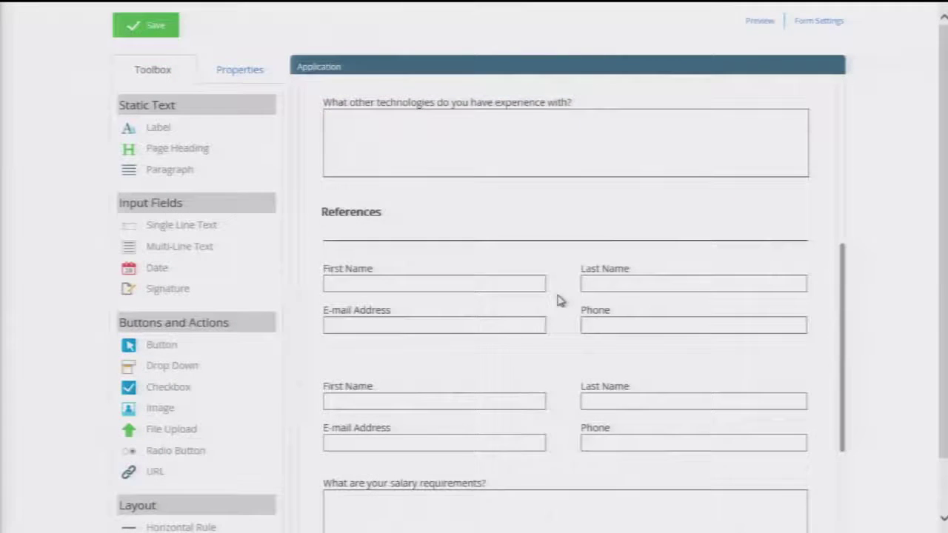
# Give the resume upload control a new 'Application' separator and the 'Resume' divider
pyautogui.scroll(-5, 559, 302)
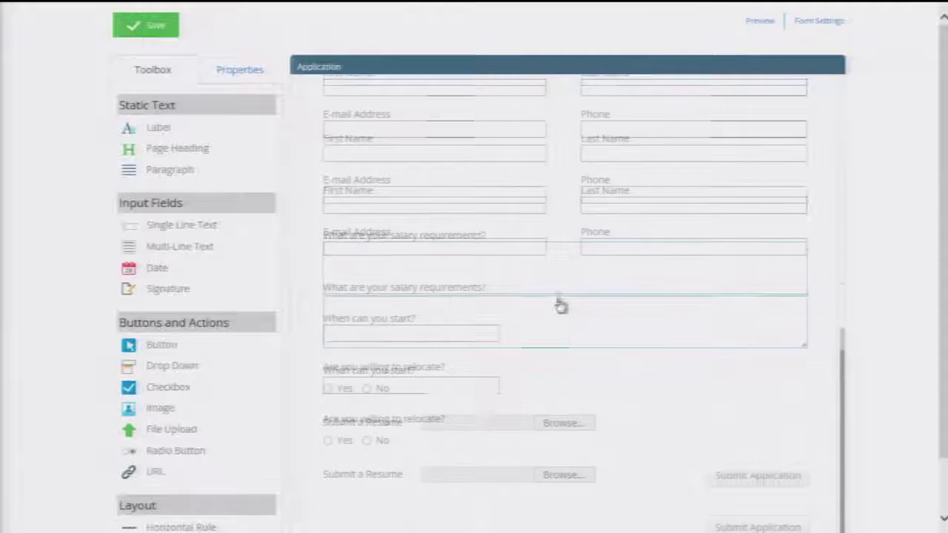
pyautogui.click(451, 433)
pyautogui.click(208, 295)
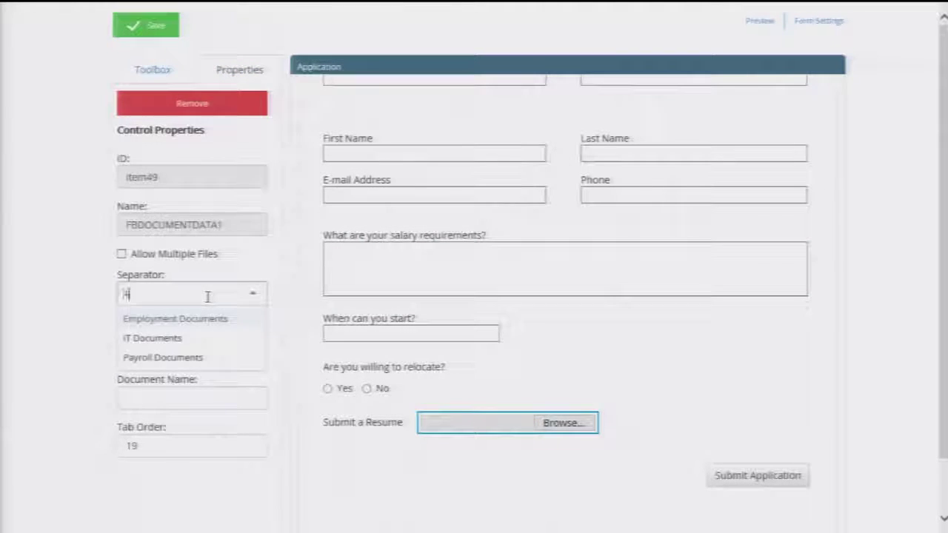
pyautogui.write('pplication')
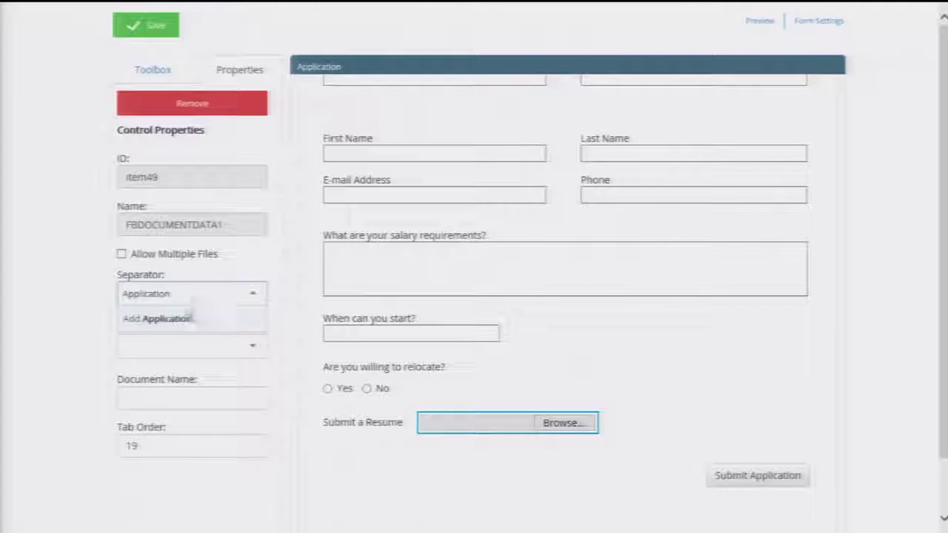
pyautogui.click(178, 318)
pyautogui.click(151, 346)
pyautogui.write('R')
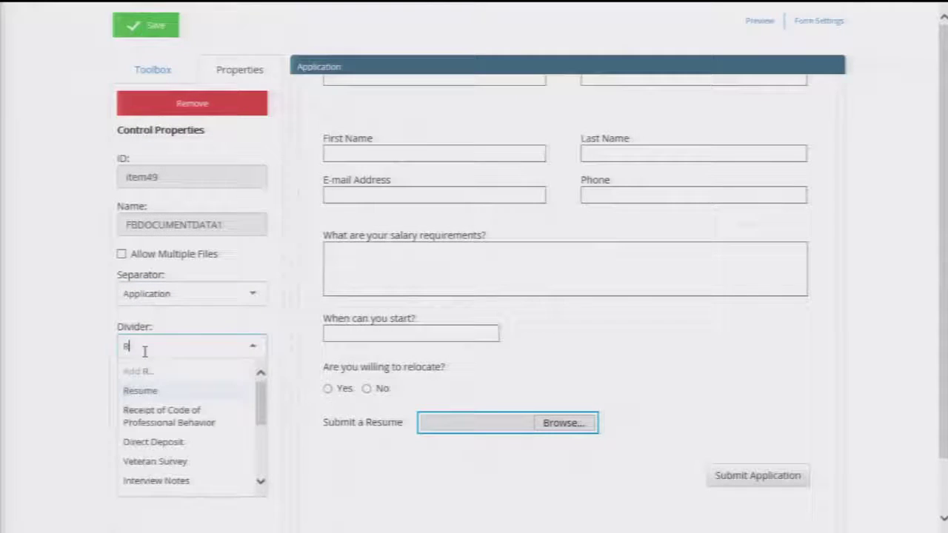
pyautogui.write('esu')
pyautogui.click(155, 391)
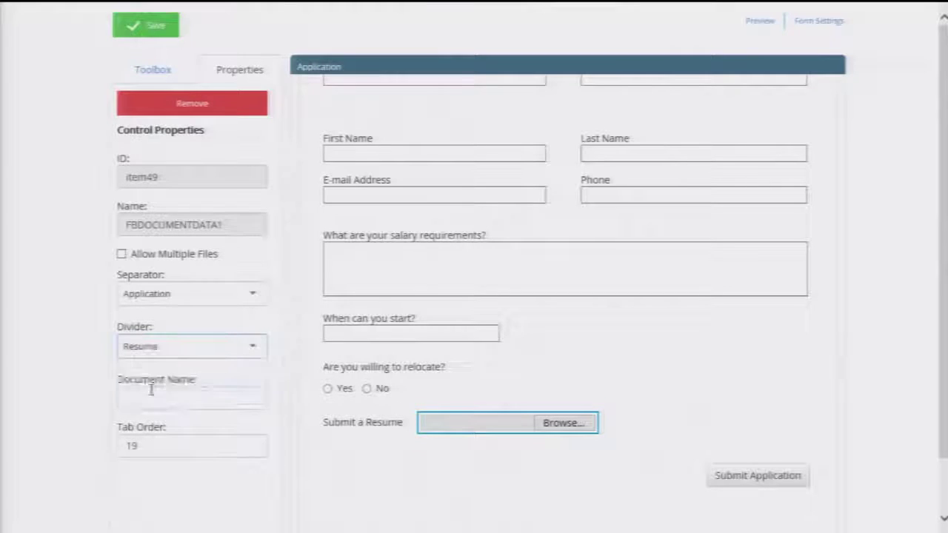
pyautogui.scroll(3, 472, 357)
pyautogui.scroll(3, 472, 357)
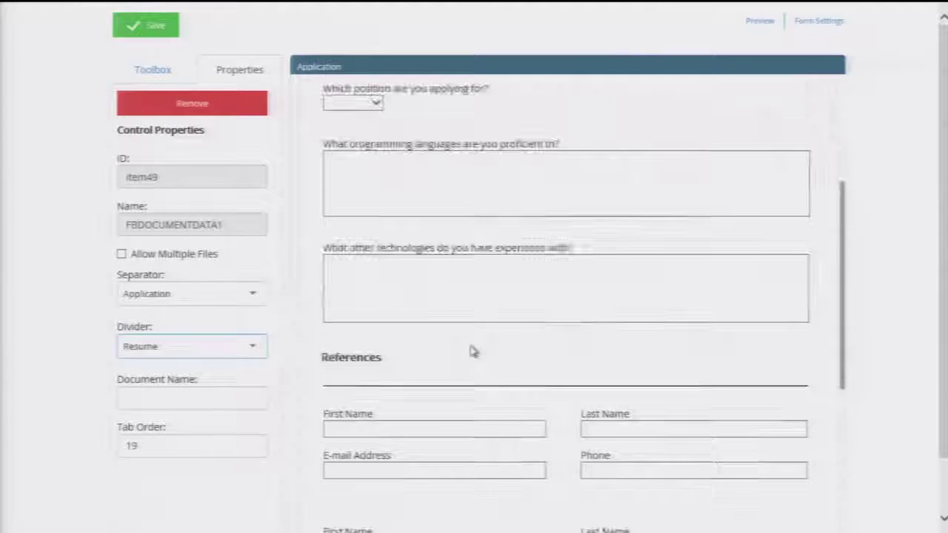
pyautogui.scroll(2, 474, 351)
pyautogui.scroll(3, 474, 351)
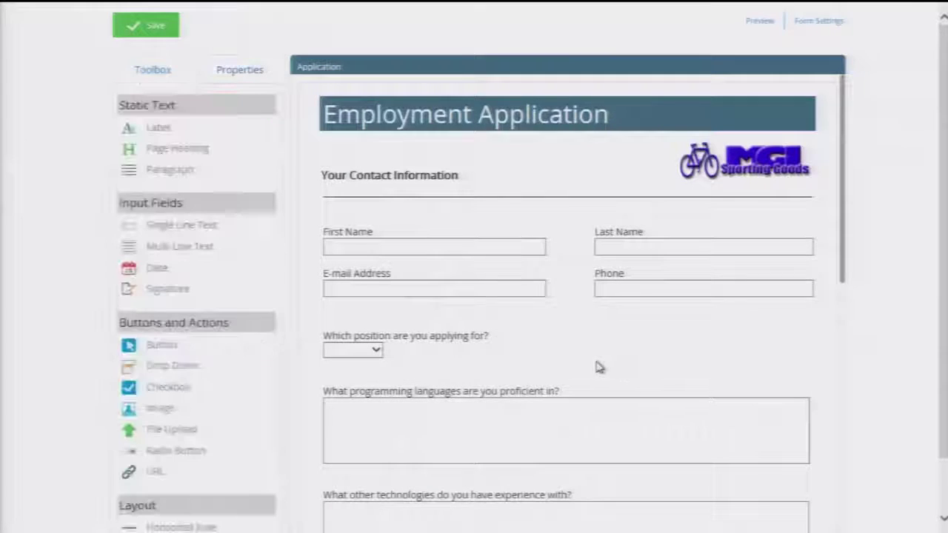
# Relabel the position options as Manager, Assistant Buyer and Corporate Marketing, deleting Position3
pyautogui.click(368, 354)
pyautogui.doubleClick(368, 355)
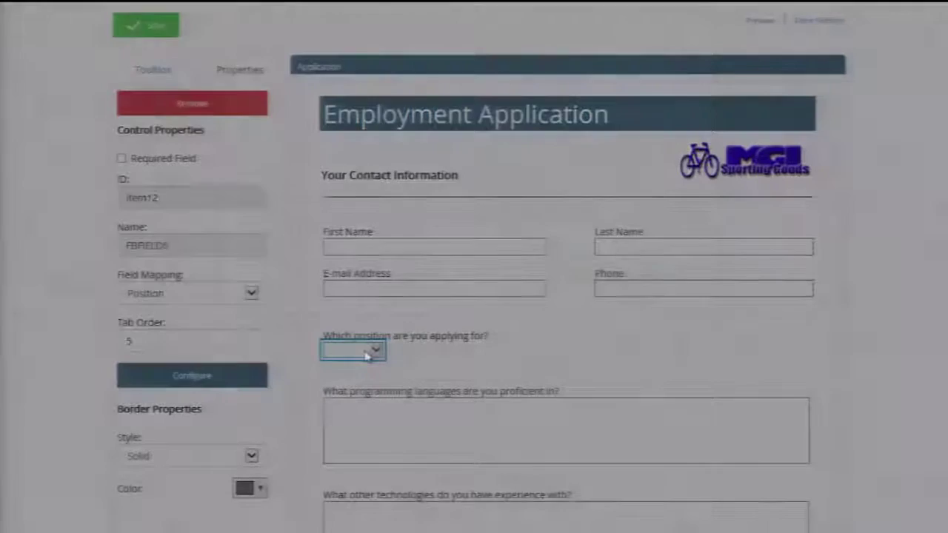
pyautogui.click(371, 110)
pyautogui.write('Manager')
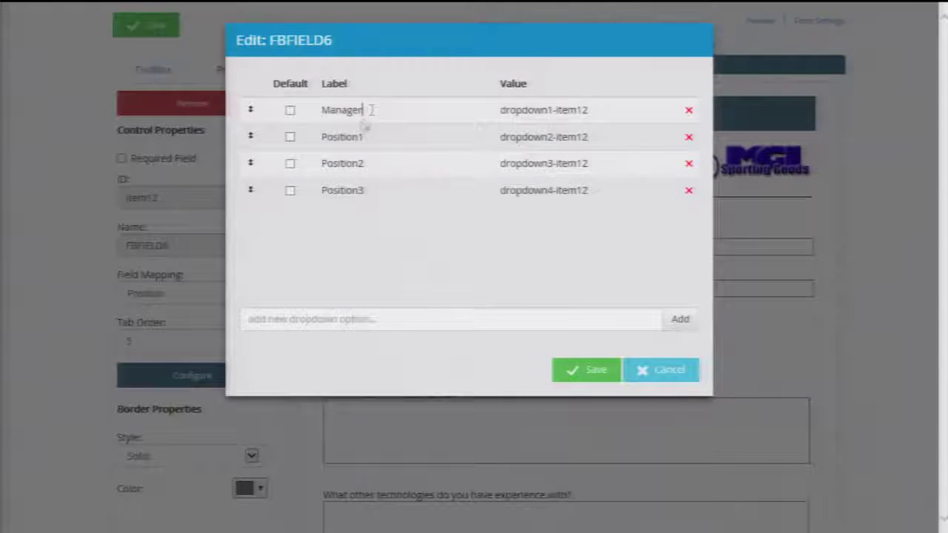
pyautogui.doubleClick(359, 137)
pyautogui.write('Assistant Buyer')
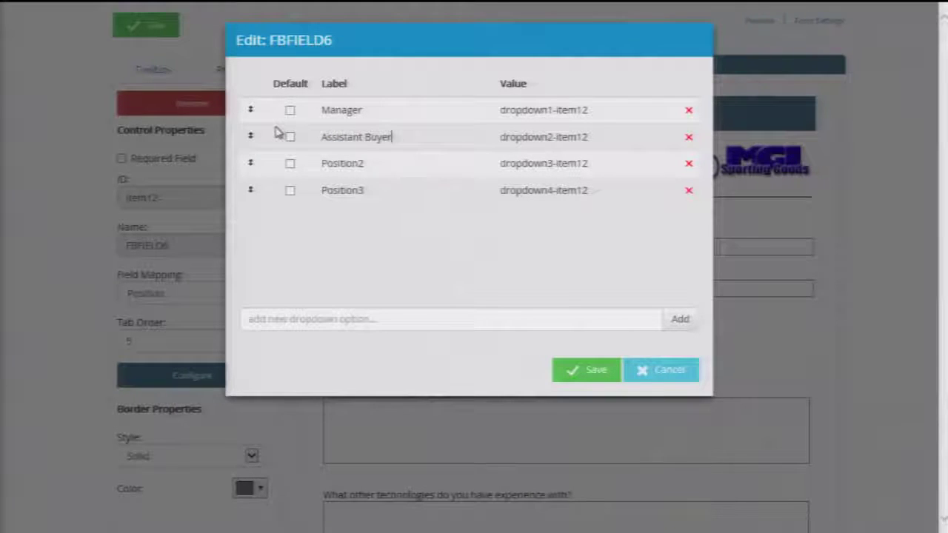
pyautogui.moveTo(364, 164); pyautogui.dragTo(315, 161)
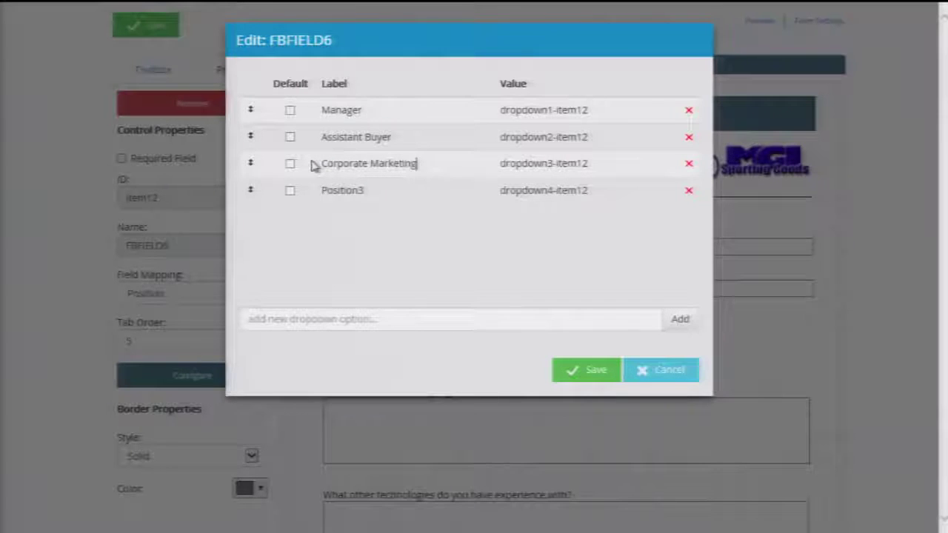
pyautogui.click(689, 190)
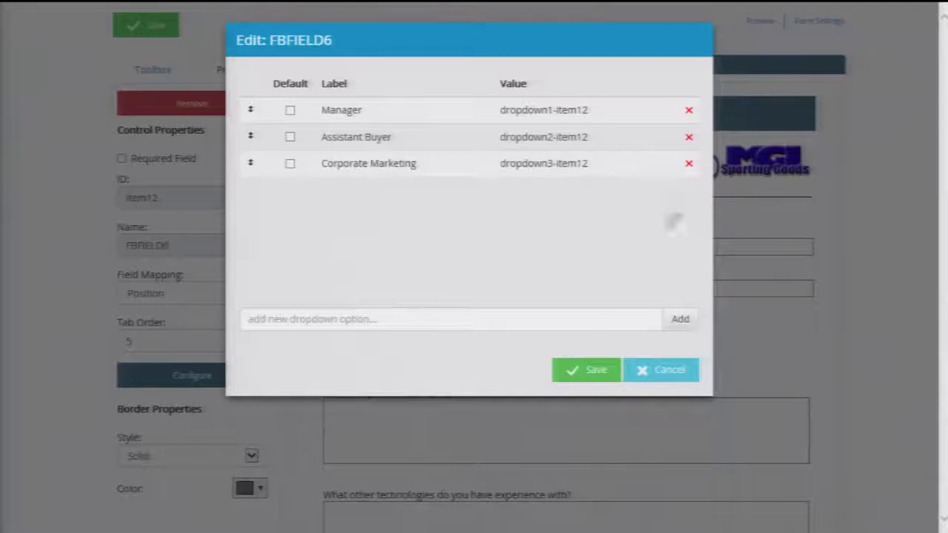
pyautogui.click(584, 370)
# Add a dropdown beside the position question with options Seattle, WA, Chicago, IL and Boston, MA
pyautogui.click(540, 341)
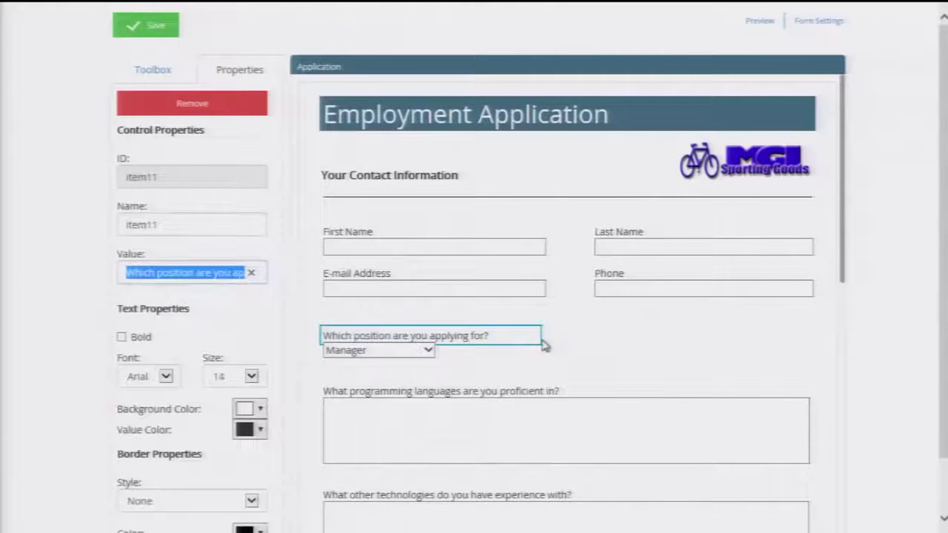
pyautogui.click(586, 356)
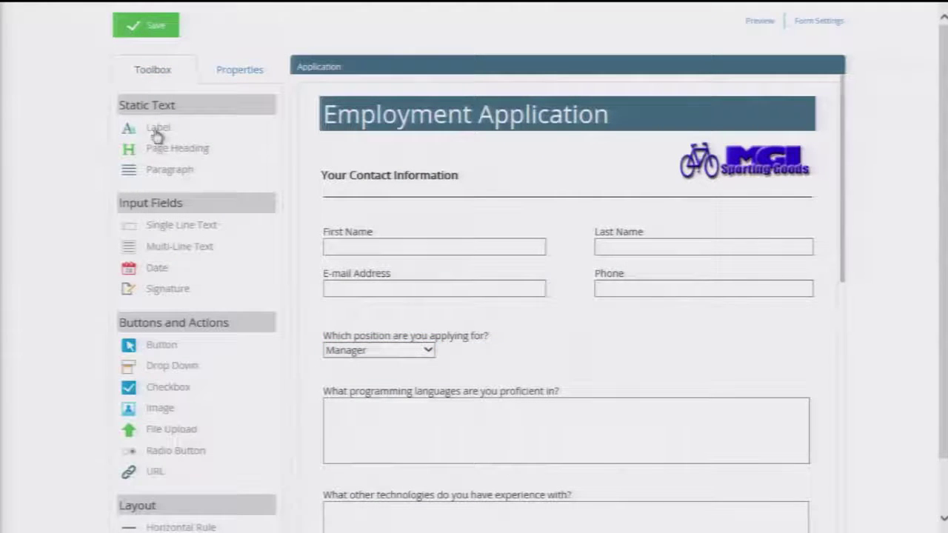
pyautogui.moveTo(149, 366); pyautogui.dragTo(607, 355)
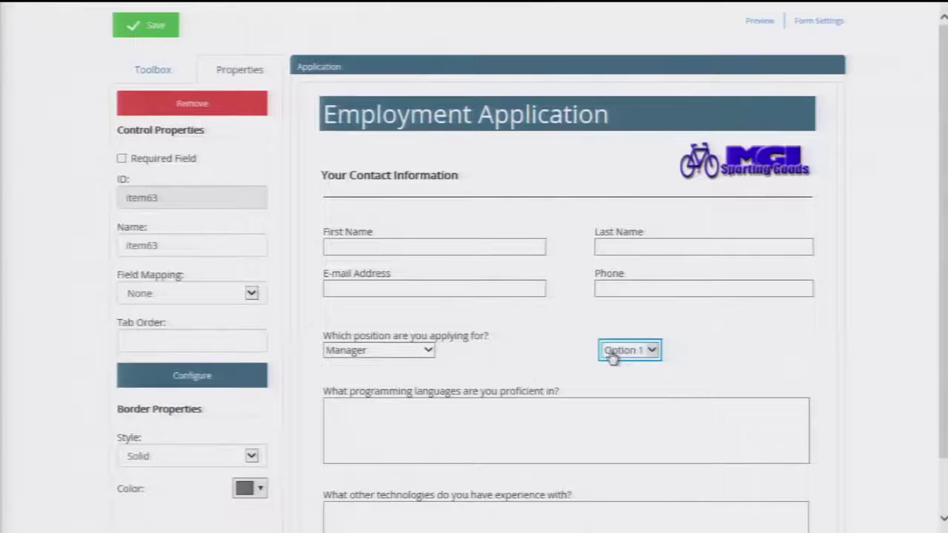
pyautogui.doubleClick(612, 358)
pyautogui.click(360, 111)
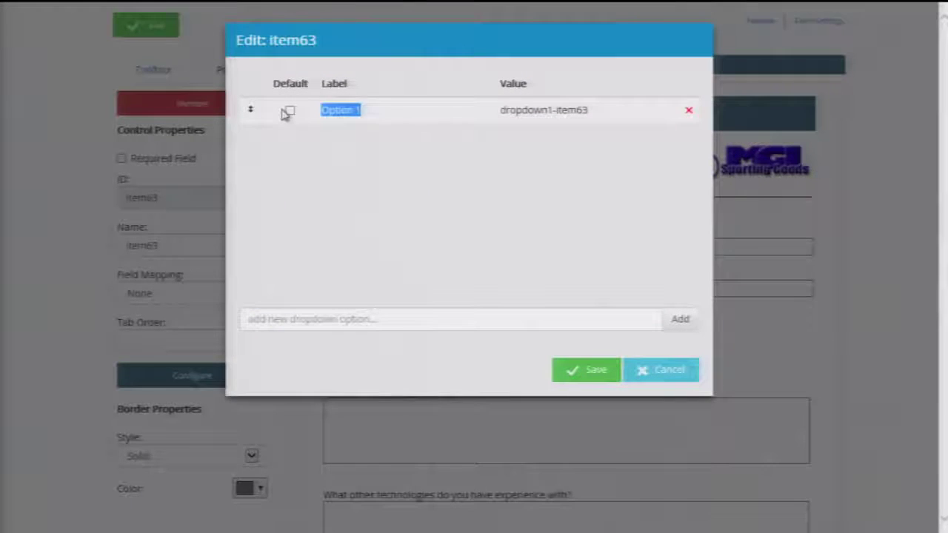
pyautogui.write('Seattle, WA')
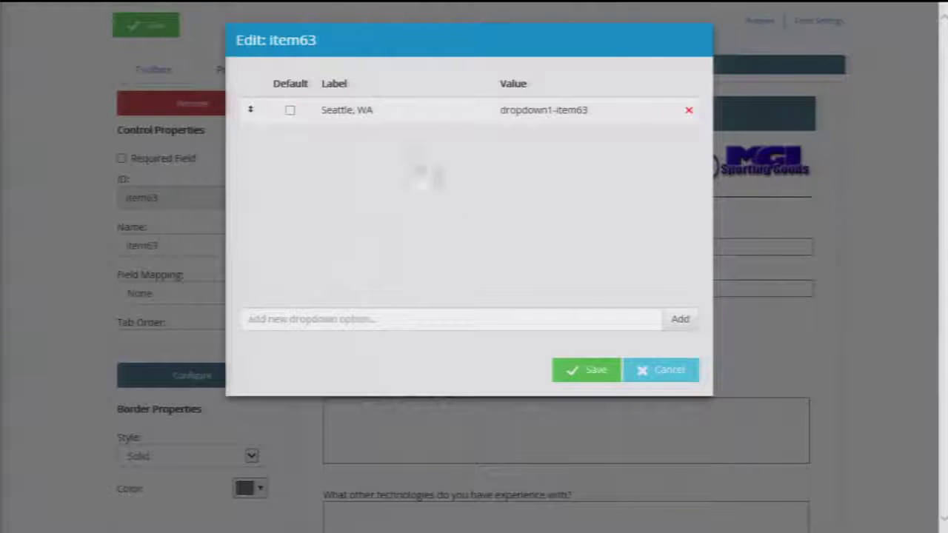
pyautogui.click(382, 323)
pyautogui.write('Chicago, IL')
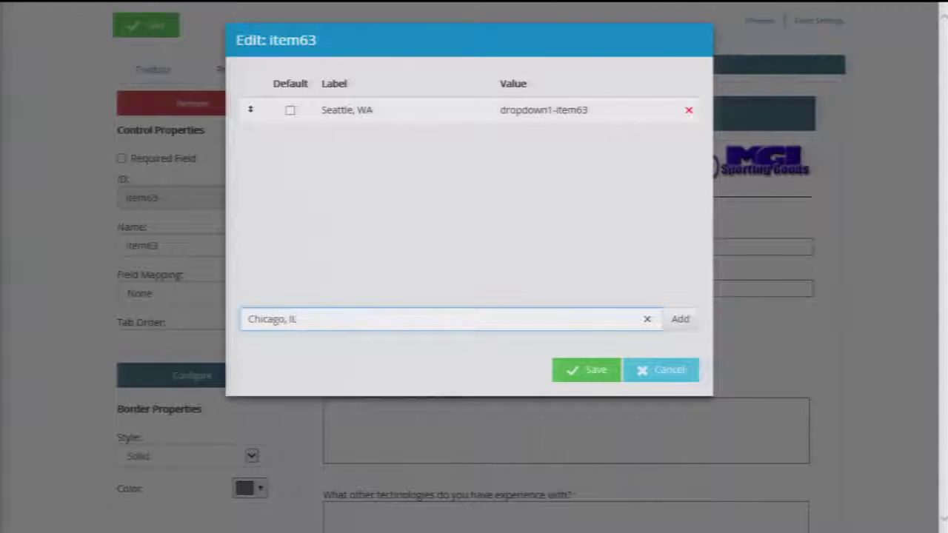
pyautogui.click(681, 320)
pyautogui.write('Boston, MA')
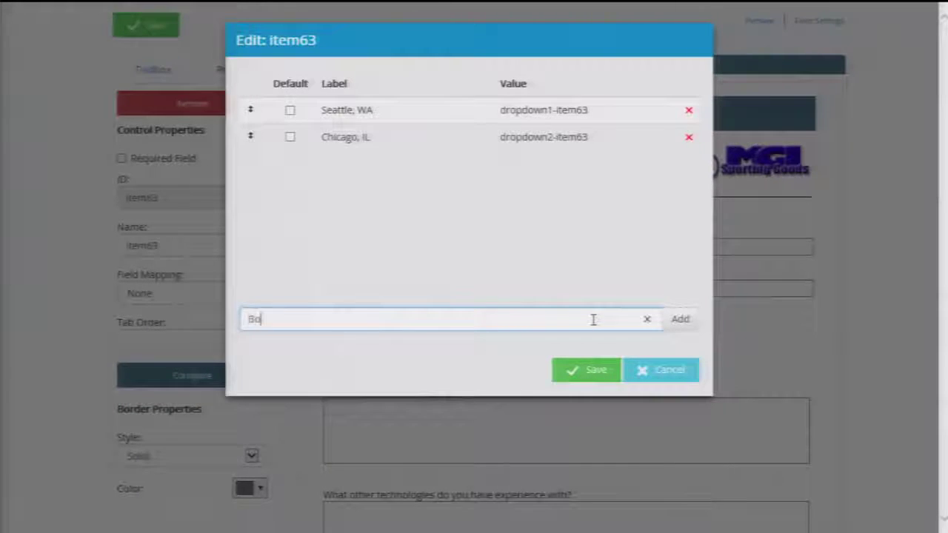
pyautogui.click(689, 320)
pyautogui.click(592, 372)
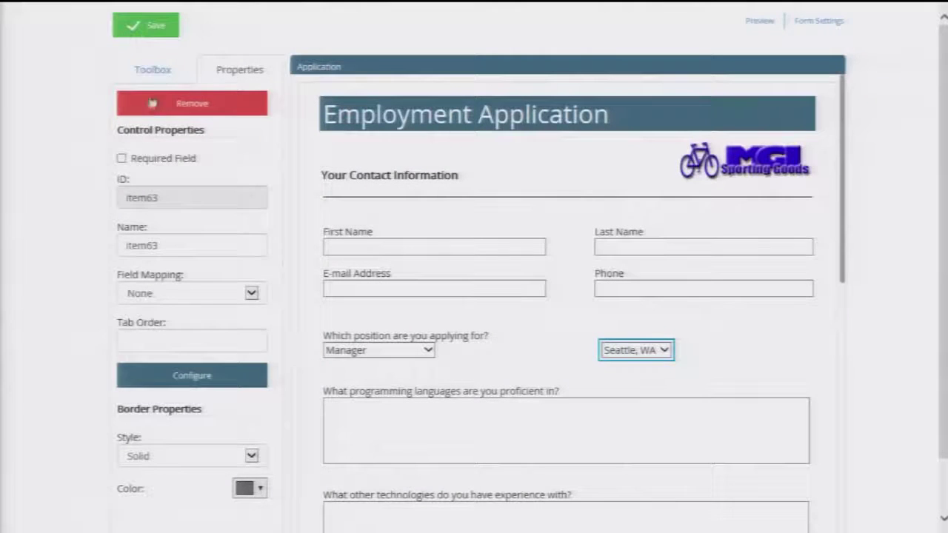
# Place a 'Location' label directly above the new Seattle, WA dropdown
pyautogui.click(153, 70)
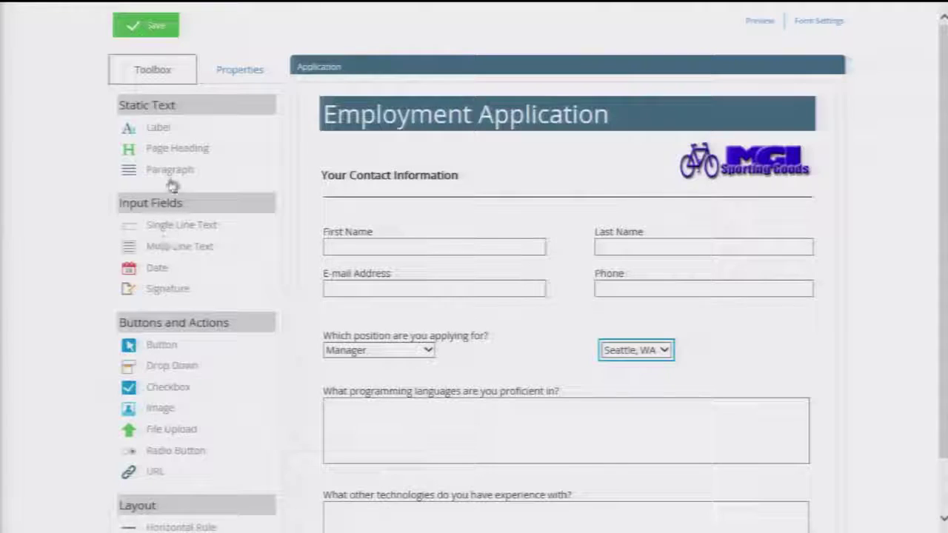
pyautogui.moveTo(159, 129); pyautogui.dragTo(595, 327)
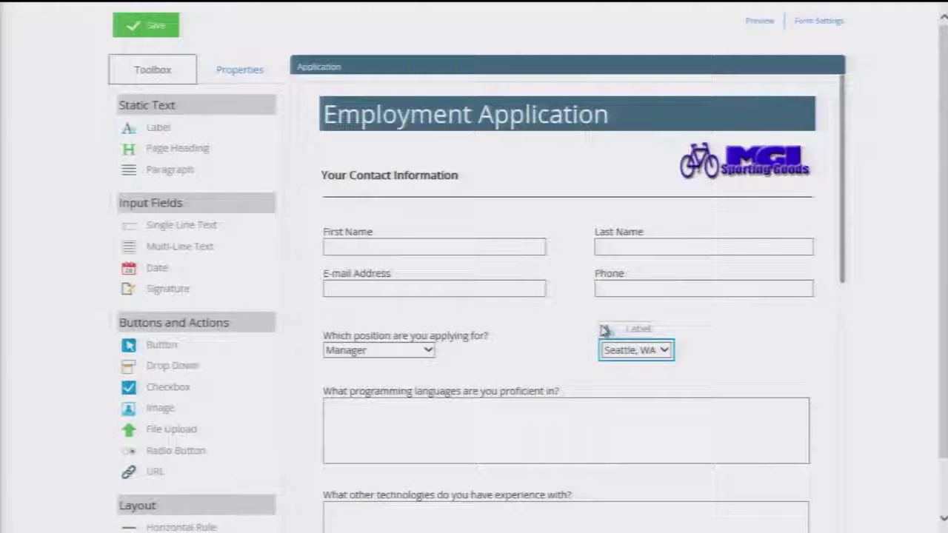
pyautogui.moveTo(604, 329); pyautogui.dragTo(612, 328)
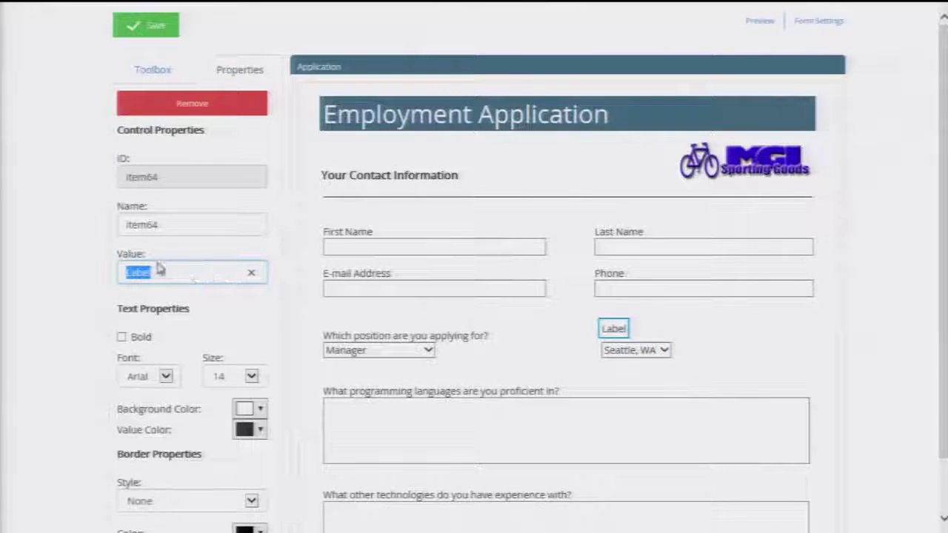
pyautogui.write('Location')
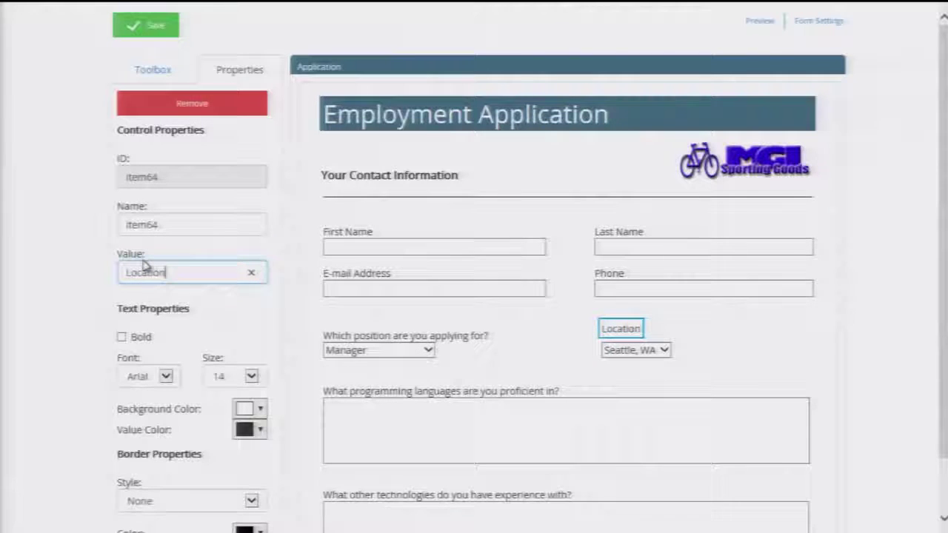
pyautogui.moveTo(623, 330); pyautogui.dragTo(620, 351)
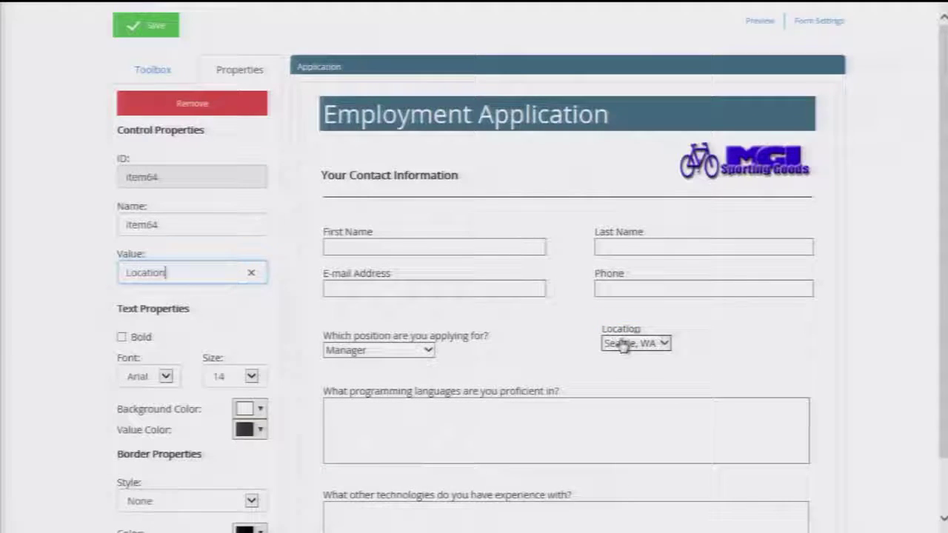
pyautogui.click(626, 345)
pyautogui.click(743, 356)
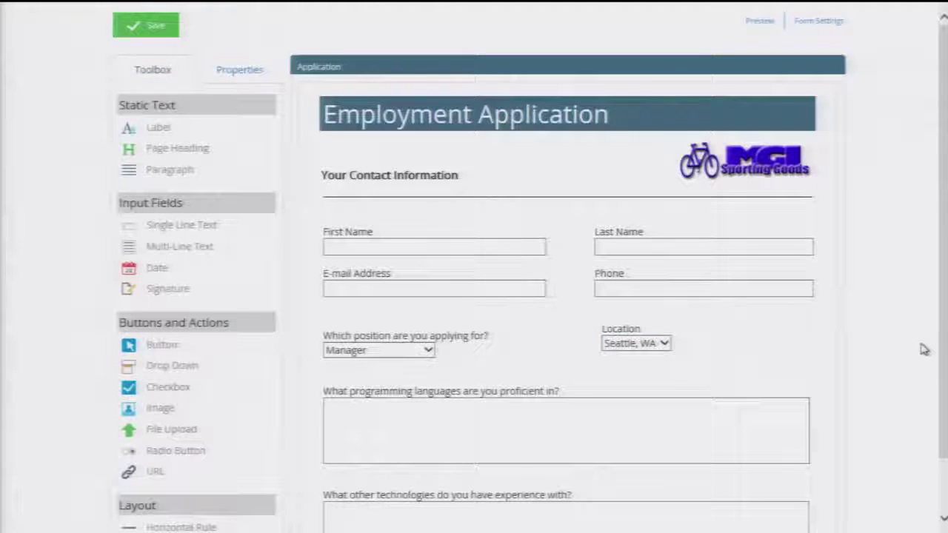
# Save the Application form, then scroll through its full preview and close it
pyautogui.click(147, 25)
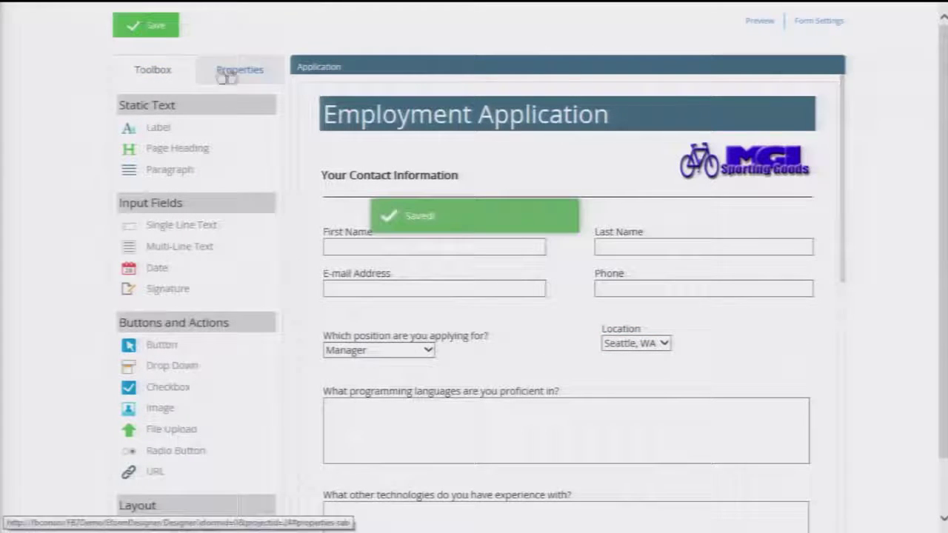
pyautogui.click(757, 20)
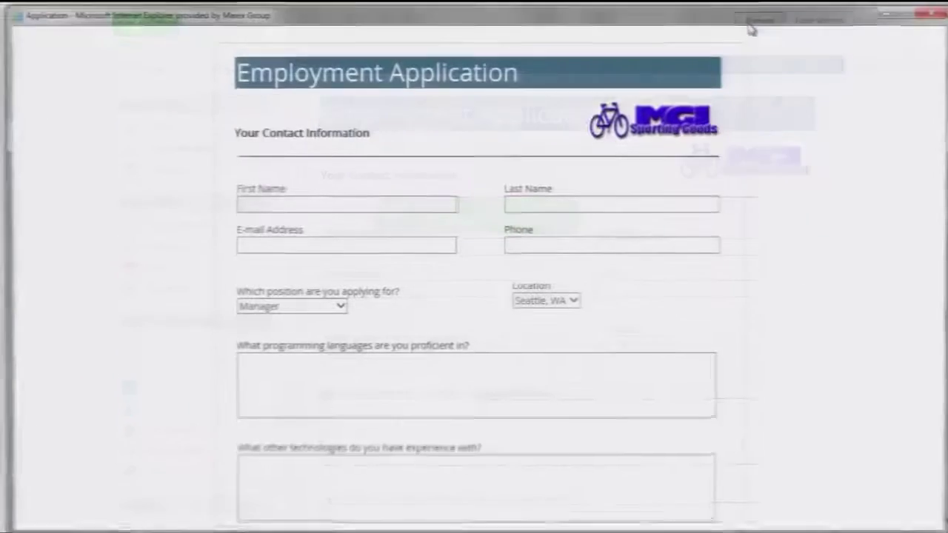
pyautogui.scroll(-5, 829, 178)
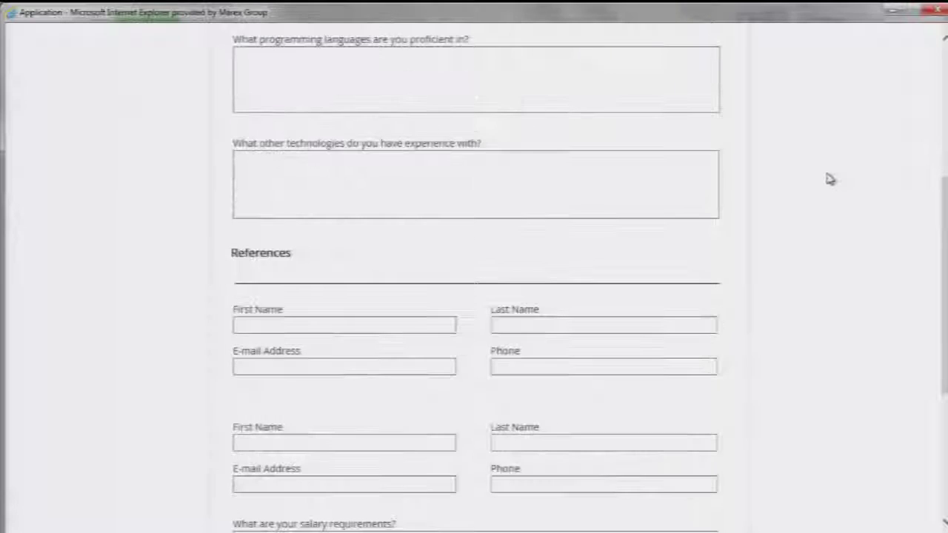
pyautogui.scroll(-1, 830, 178)
pyautogui.scroll(-2, 830, 177)
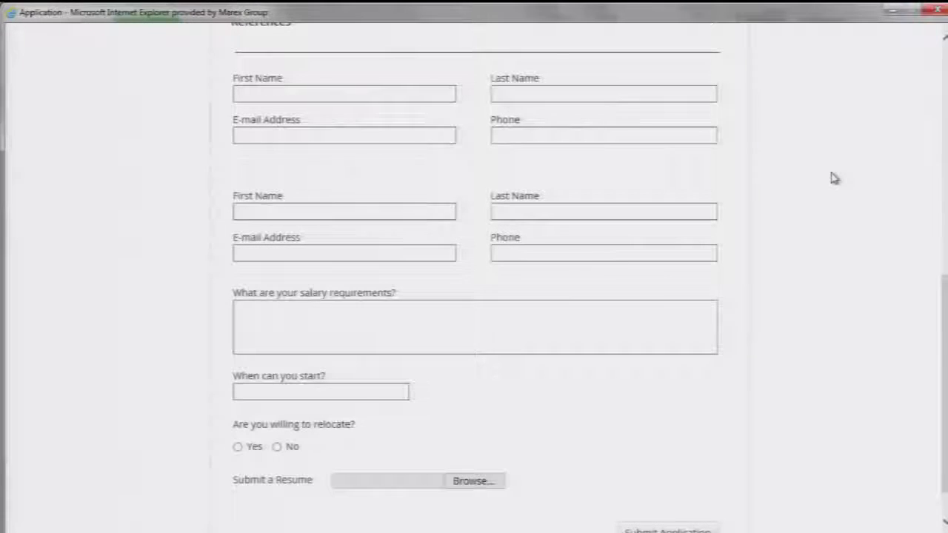
pyautogui.click(935, 12)
# Route the e-form to Application Review with separator Employment Documents and divider Application
pyautogui.click(821, 30)
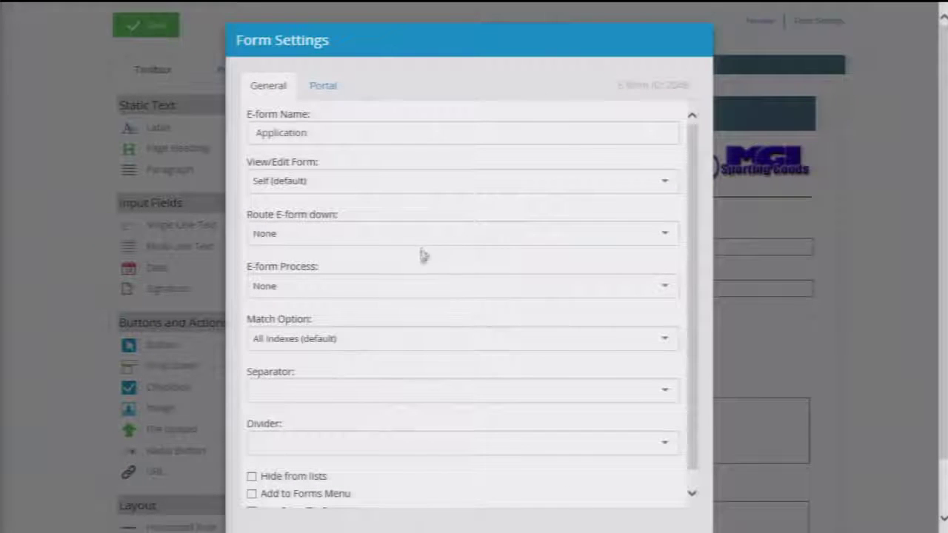
pyautogui.click(415, 234)
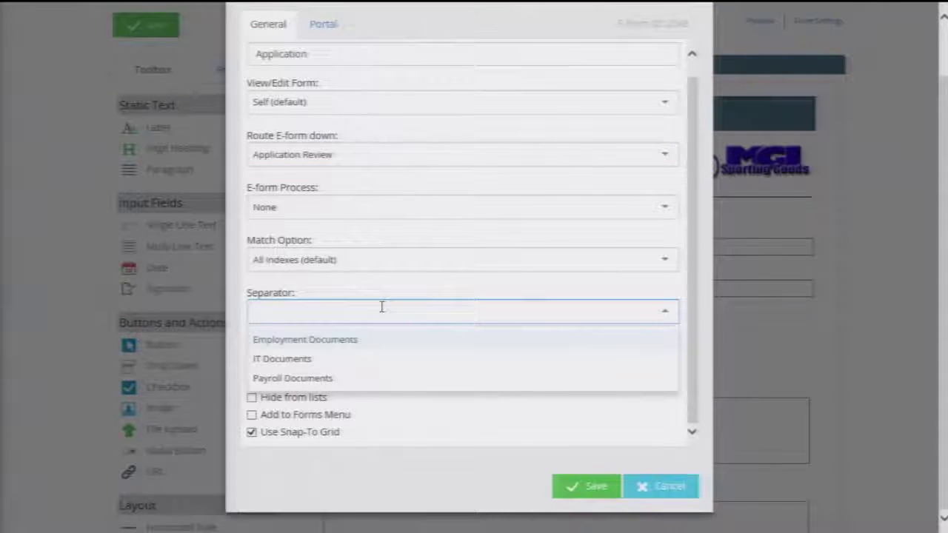
pyautogui.write('Applicati')
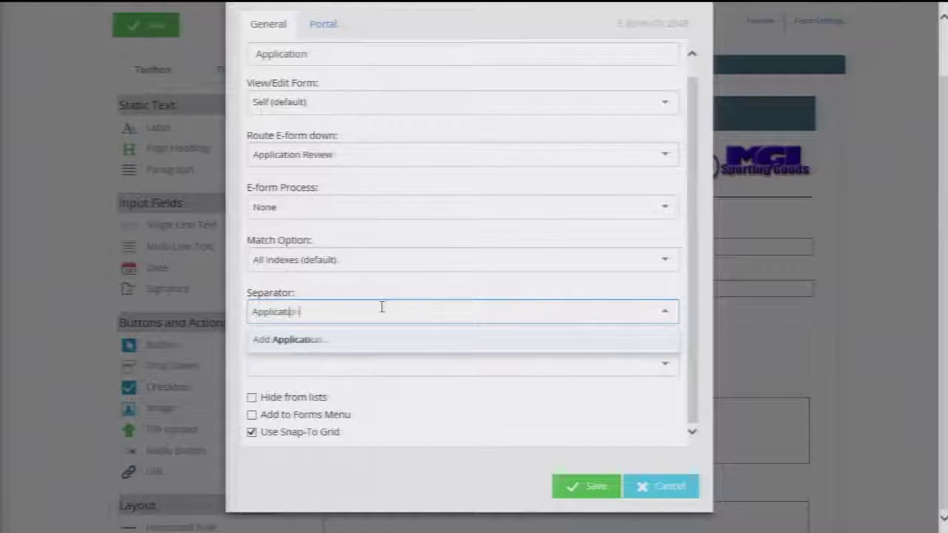
pyautogui.write('on')
pyautogui.press('Return')
pyautogui.click(355, 365)
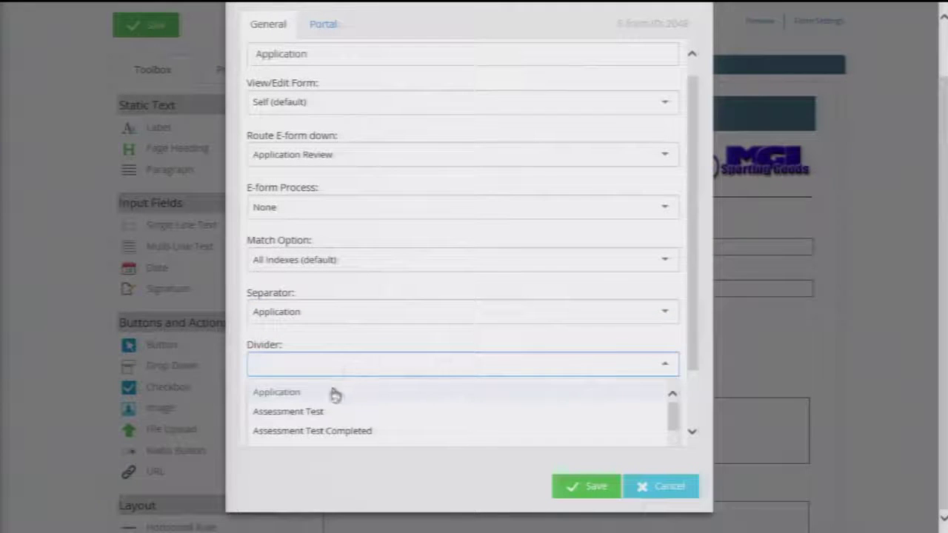
pyautogui.click(333, 392)
pyautogui.click(344, 321)
pyautogui.click(333, 359)
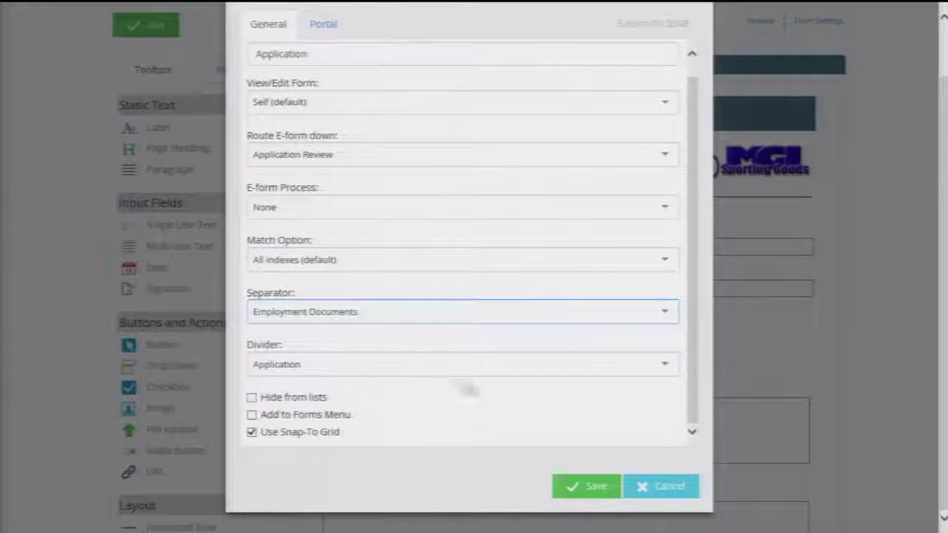
pyautogui.scroll(2, 575, 386)
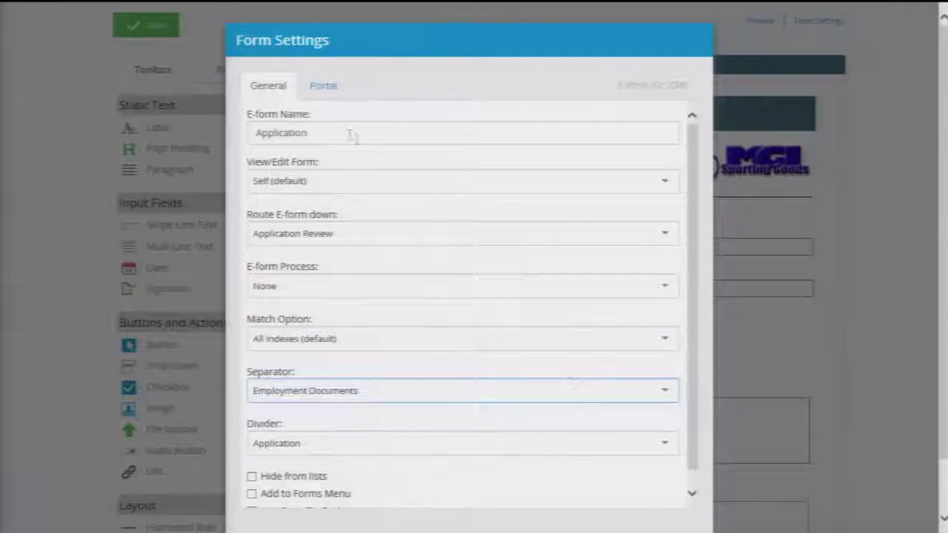
# Enable Add to Portal with Public security mode and save the form settings
pyautogui.click(322, 87)
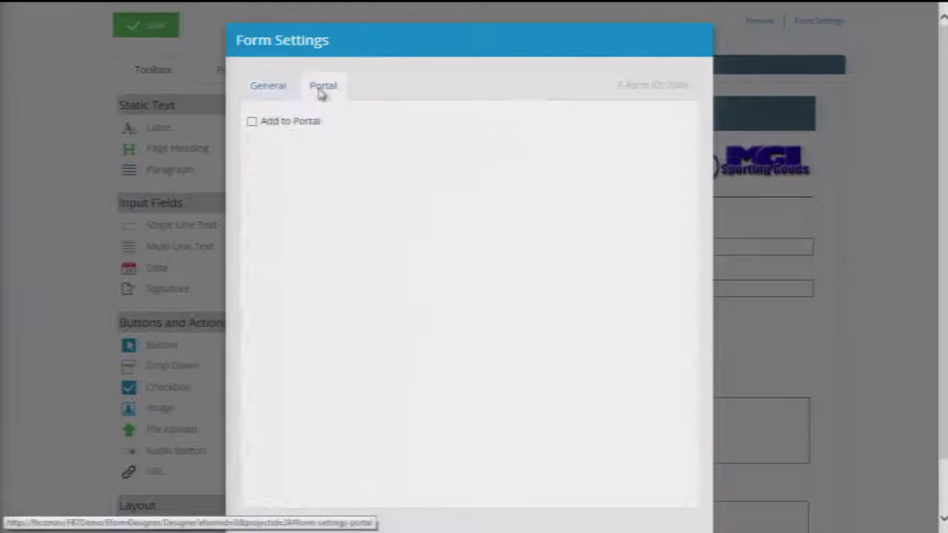
pyautogui.click(252, 122)
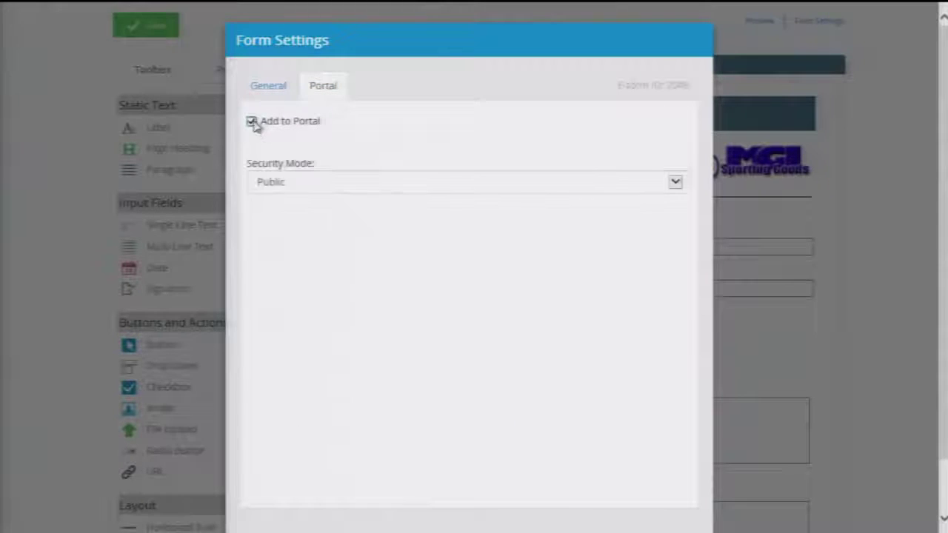
pyautogui.click(286, 184)
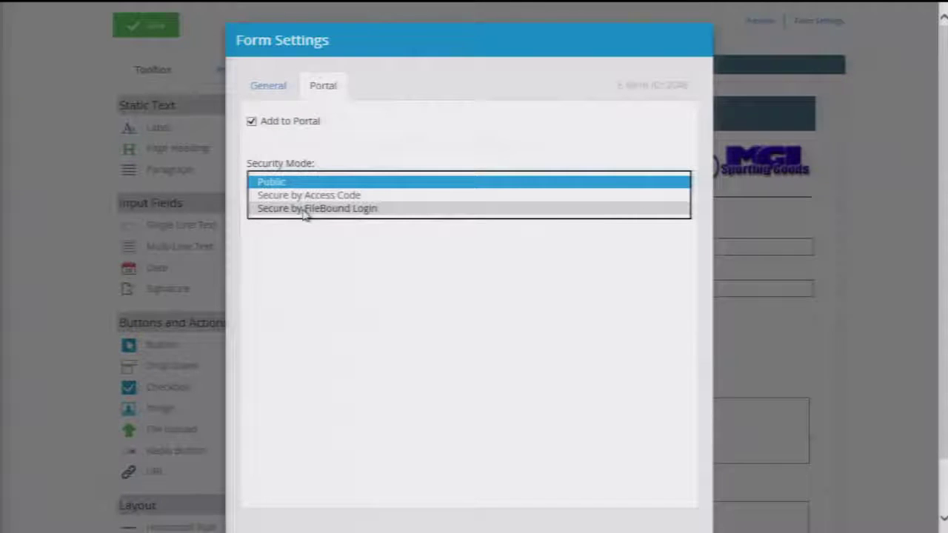
pyautogui.click(364, 248)
pyautogui.scroll(-1, 374, 256)
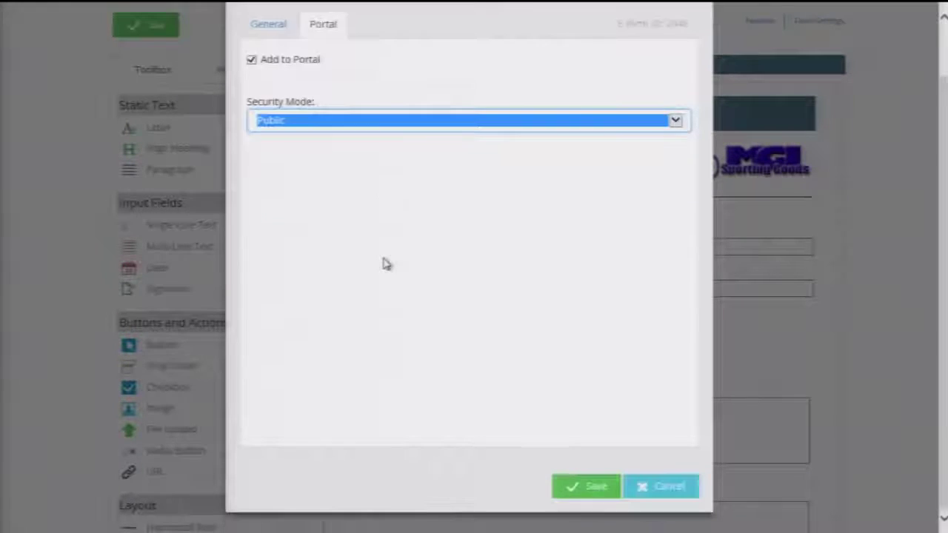
pyautogui.click(581, 489)
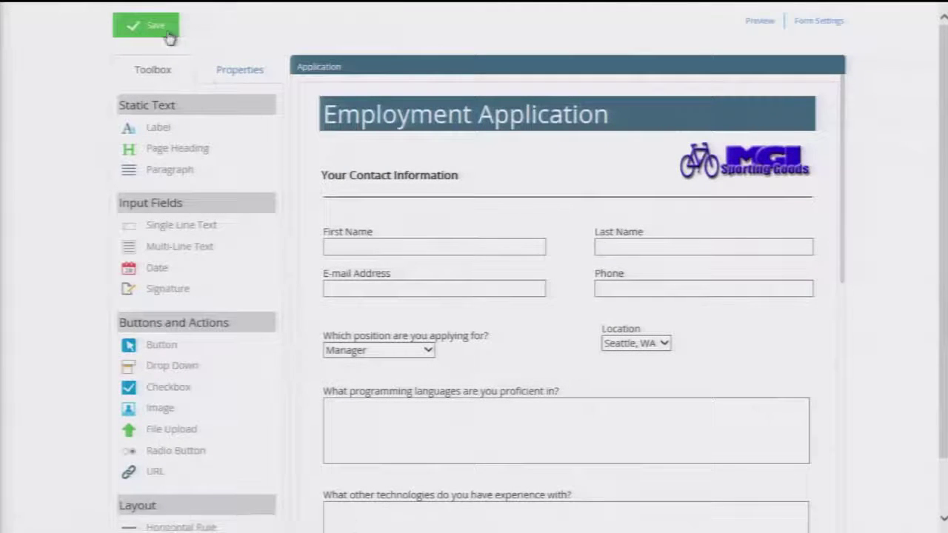
# Save the form and load Application from the HR Application category in the Forms Portal
pyautogui.click(169, 31)
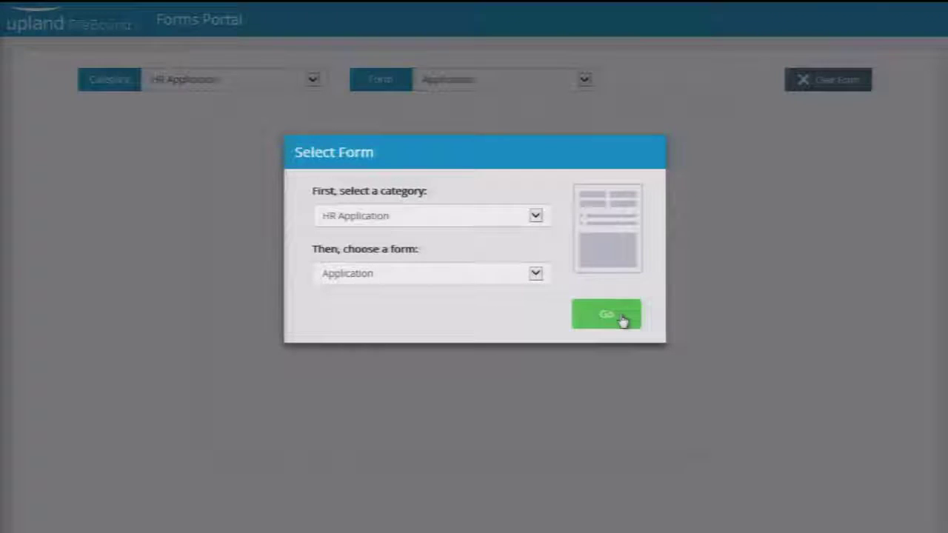
pyautogui.click(623, 317)
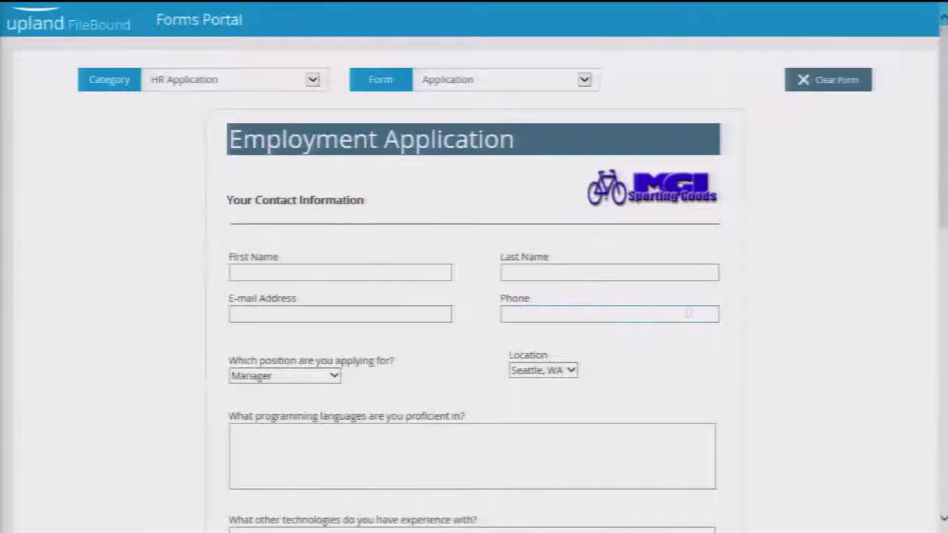
# Enter the applicant's first name, last name and e-mail address, and begin typing their phone number
pyautogui.click(408, 276)
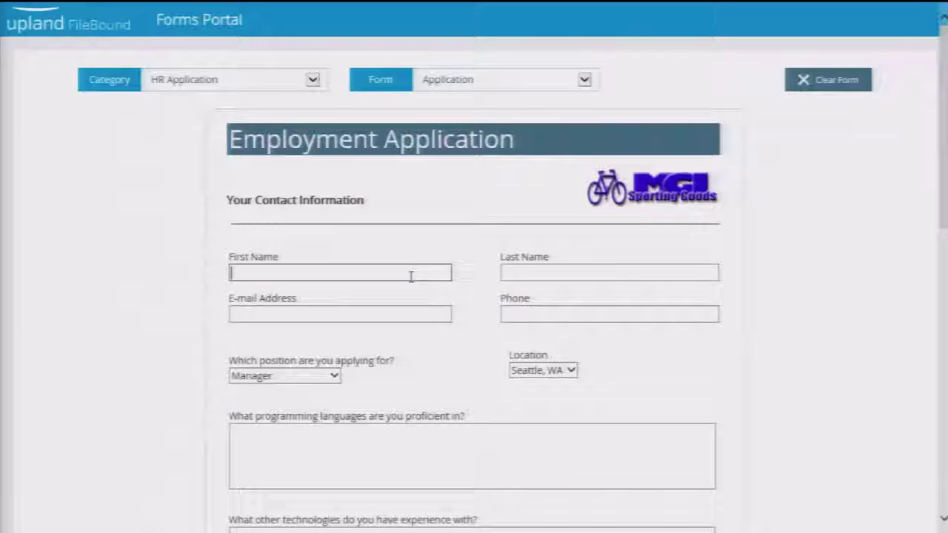
pyautogui.press('Tab')
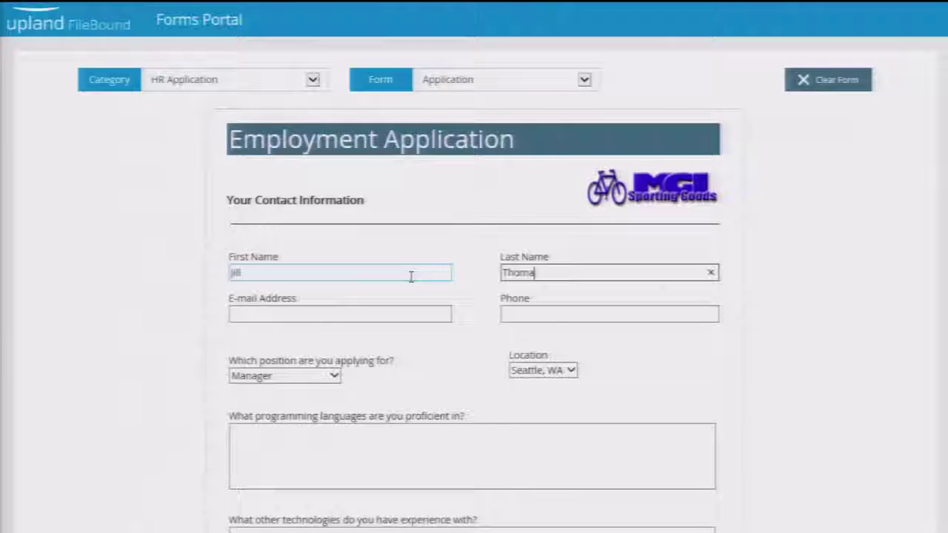
pyautogui.press('Tab')
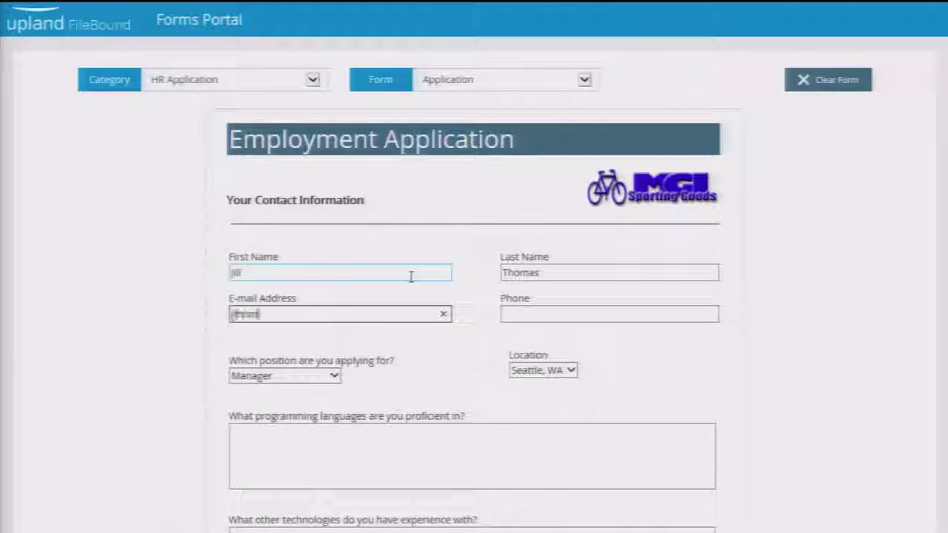
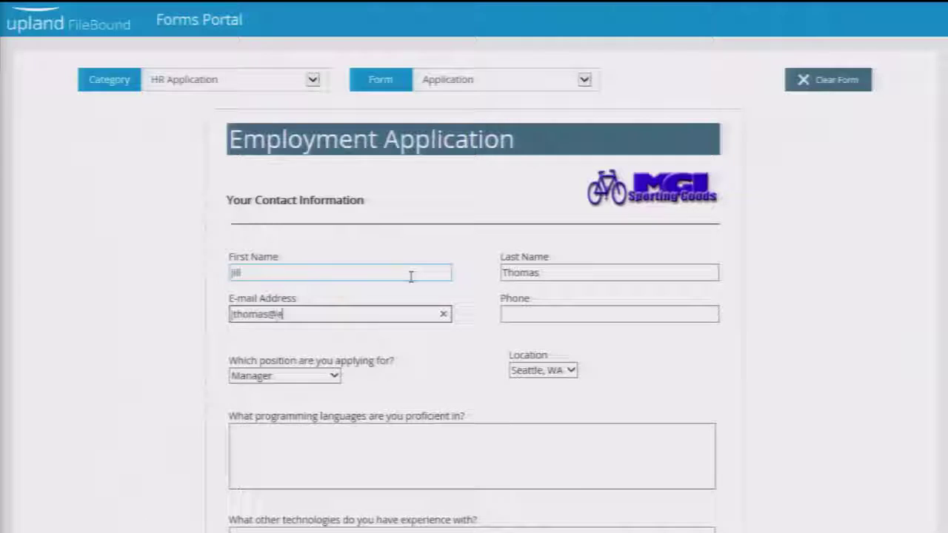
pyautogui.press('Tab')
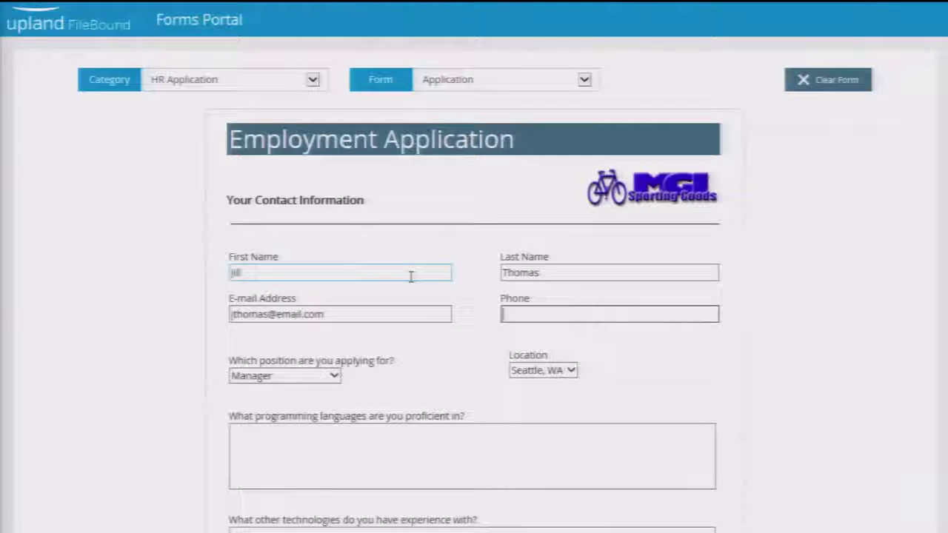
pyautogui.write('555-867')
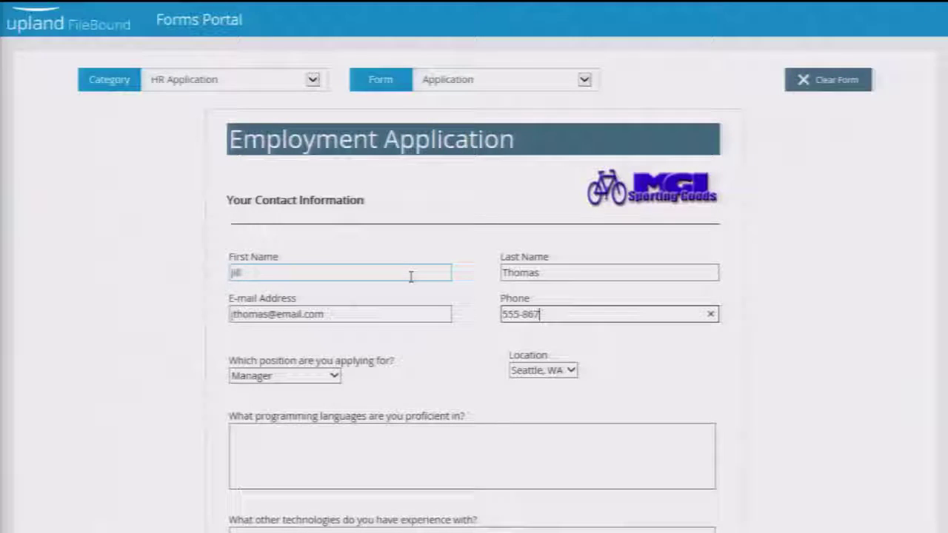
pyautogui.write('-6')
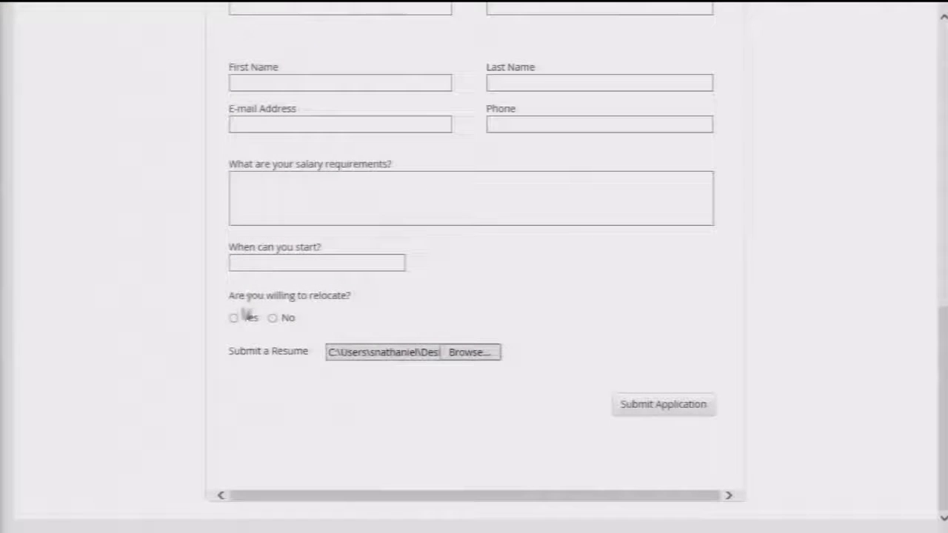
# Choose Yes for willingness to relocate and submit the Employment Application
pyautogui.click(234, 318)
pyautogui.click(664, 414)
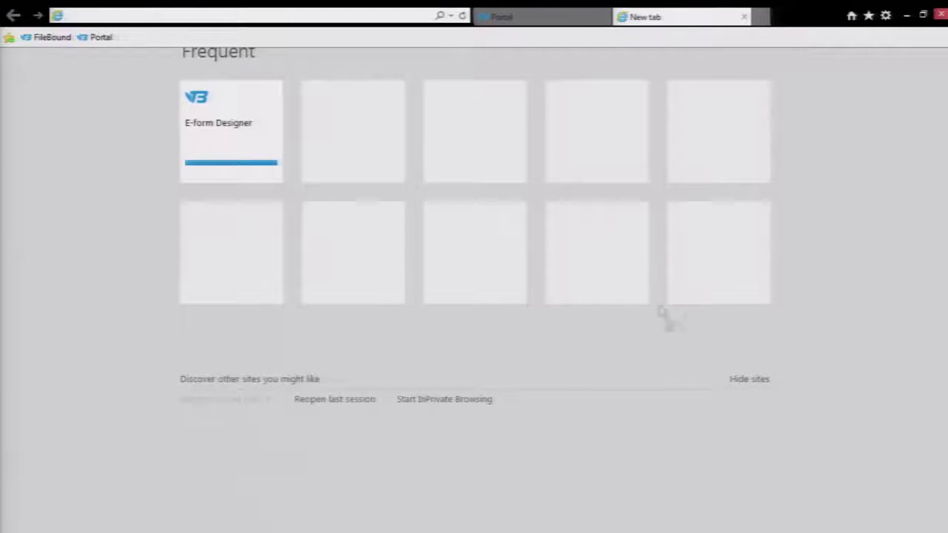
# Sign in to FileBound with the account password and open the assigned HR Application document
pyautogui.click(53, 38)
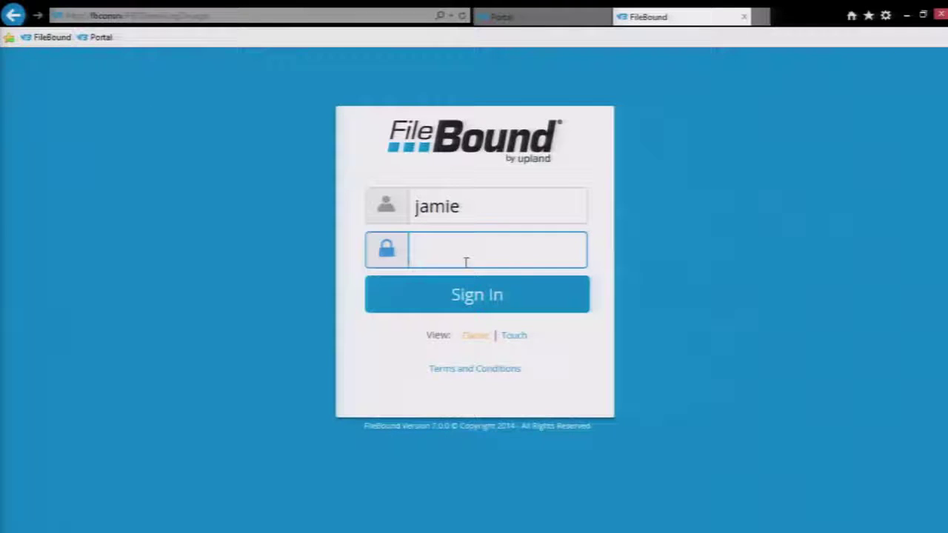
pyautogui.write('•••••')
pyautogui.press('Return')
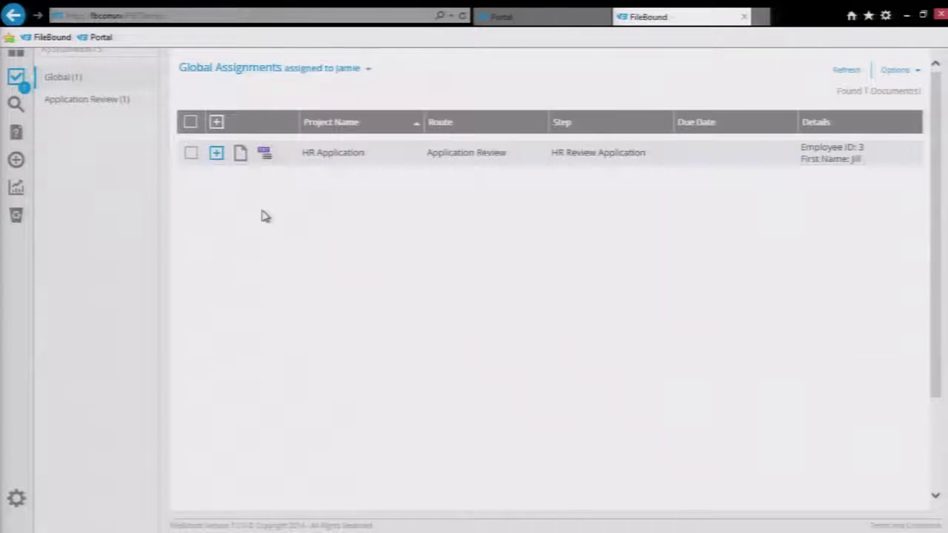
pyautogui.click(240, 153)
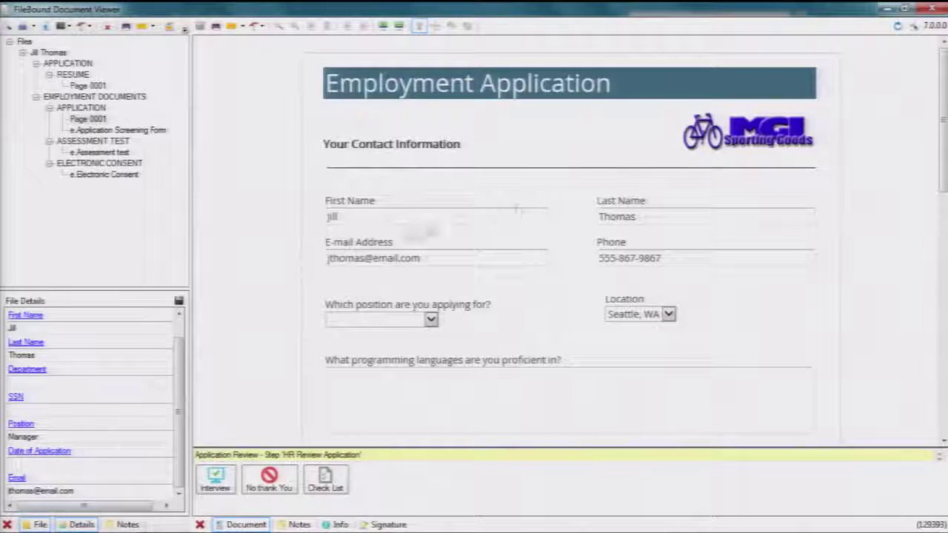
# Display Page 0001 under RESUME in the file tree
pyautogui.click(89, 86)
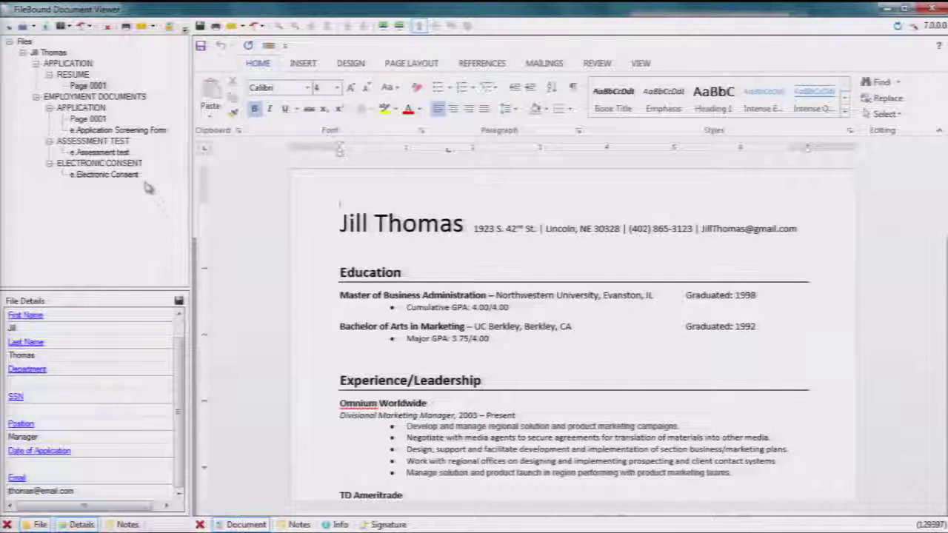
# Open the e.Assessment test, then type and erase a trial answer below the first question
pyautogui.click(126, 154)
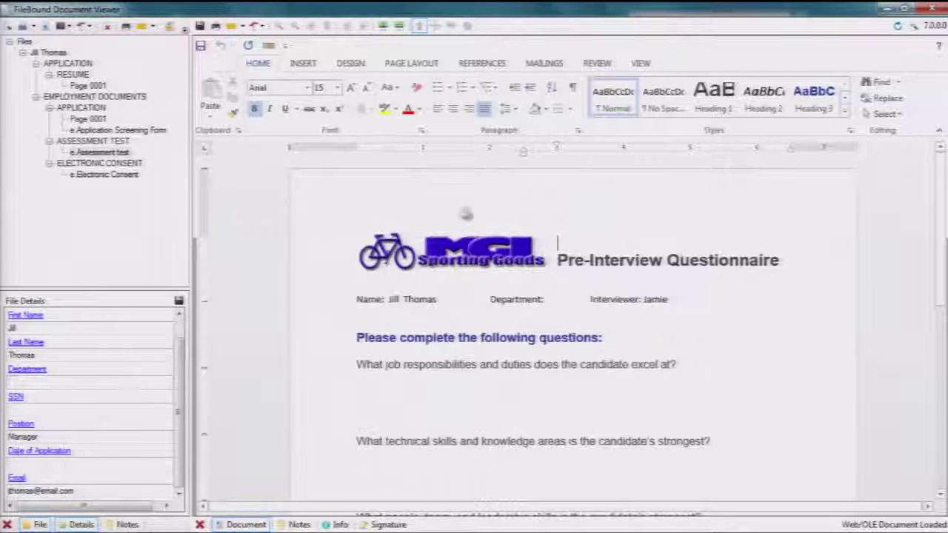
pyautogui.scroll(-3, 497, 222)
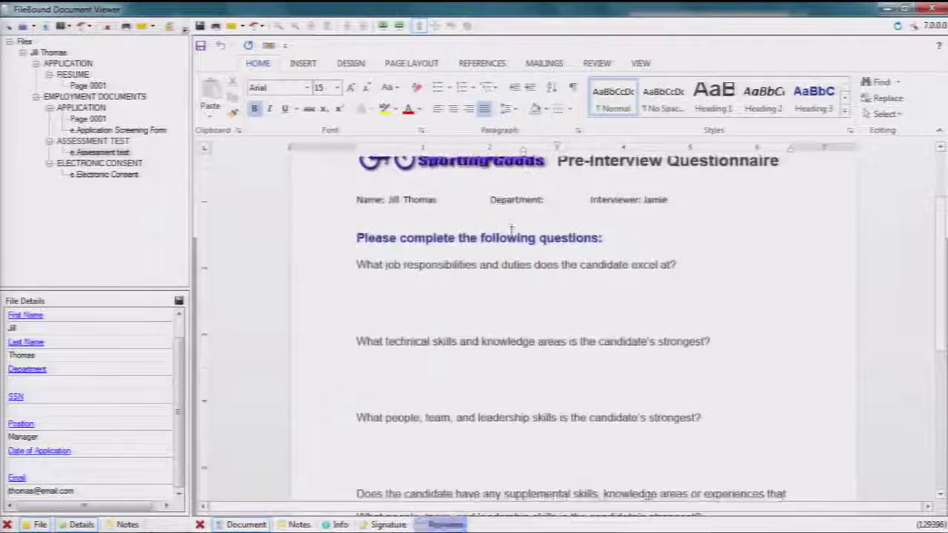
pyautogui.scroll(-2, 508, 231)
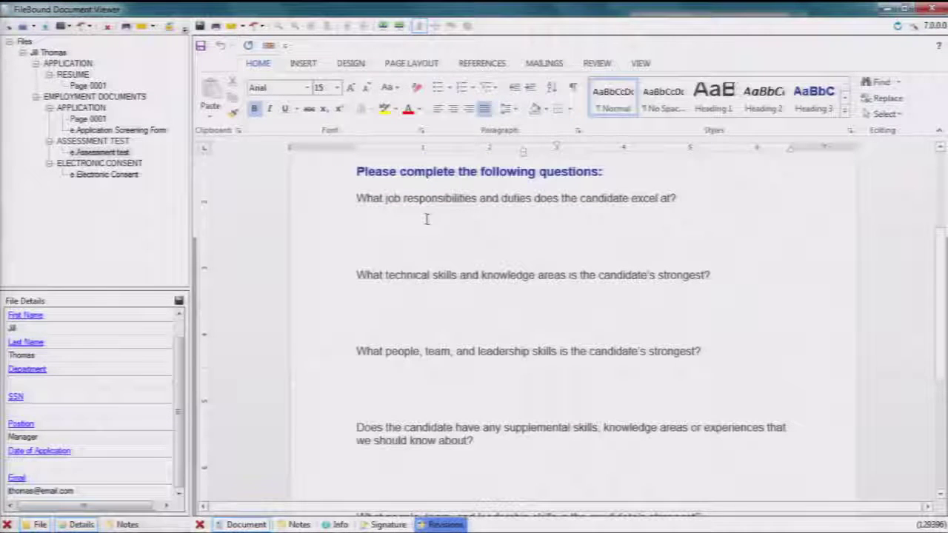
pyautogui.click(427, 220)
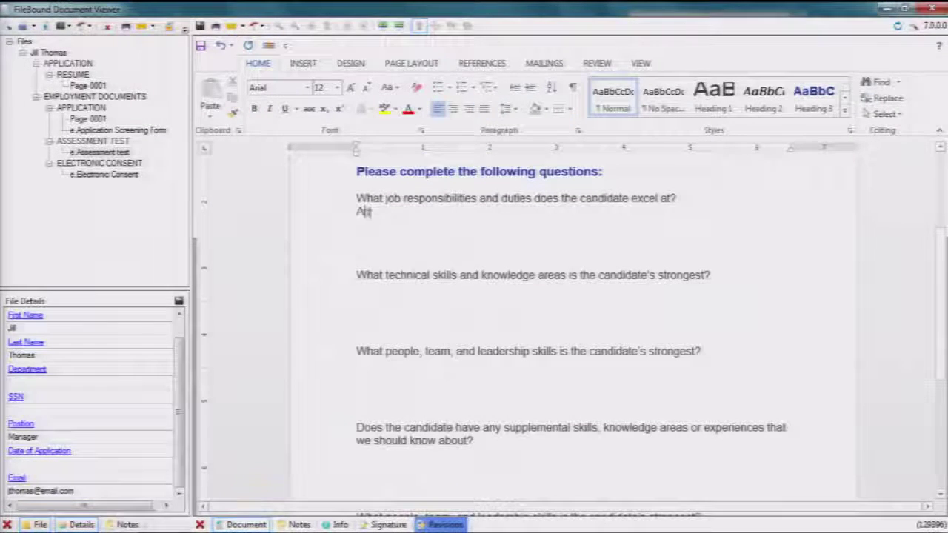
pyautogui.write('pli')
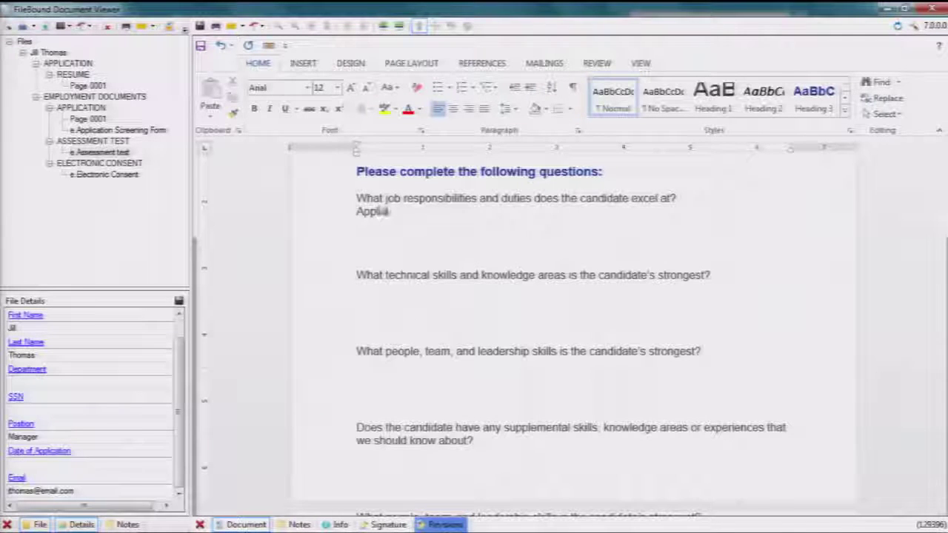
pyautogui.press('BackSpace')
pyautogui.press('BackSpace')
pyautogui.press('BackSpace')
pyautogui.press('BackSpace')
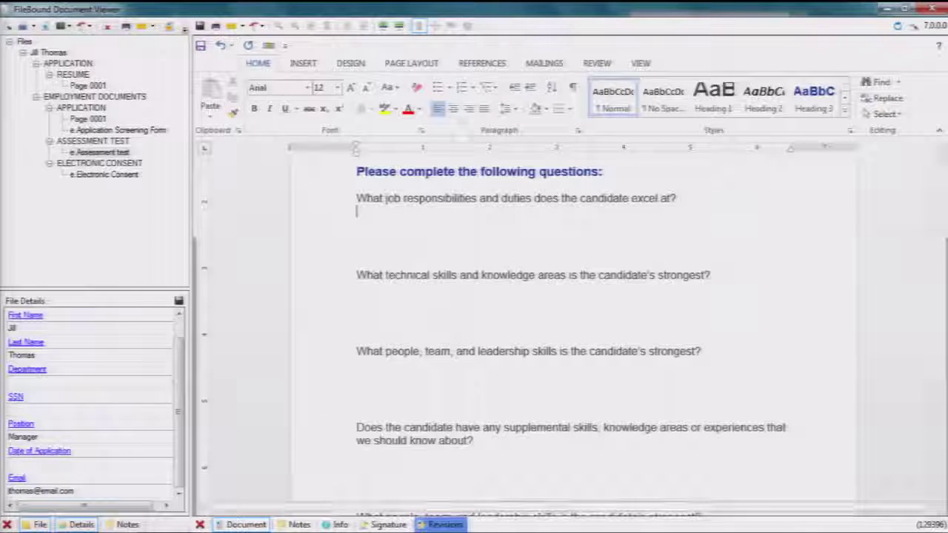
# Turn on Track Changes and answer the first question with 'Application Development'
pyautogui.click(597, 64)
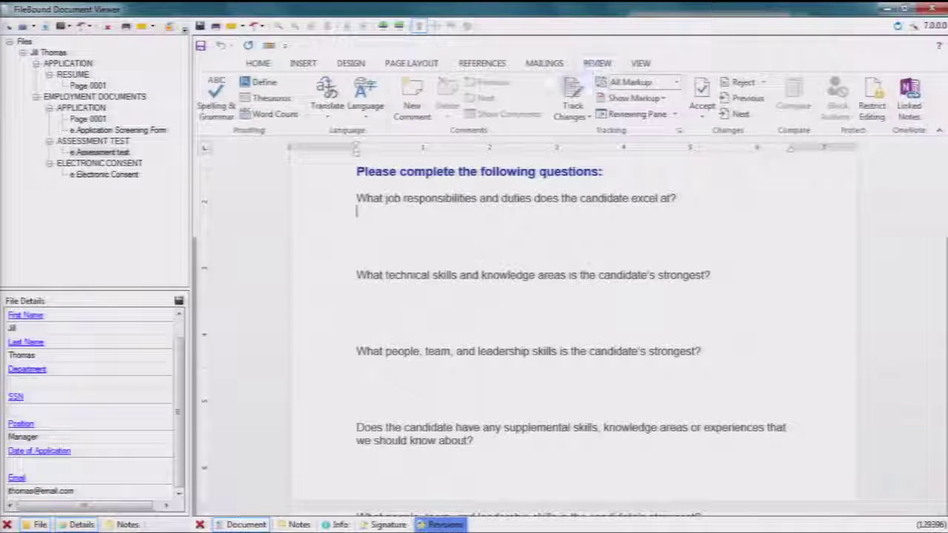
pyautogui.click(572, 100)
pyautogui.click(406, 215)
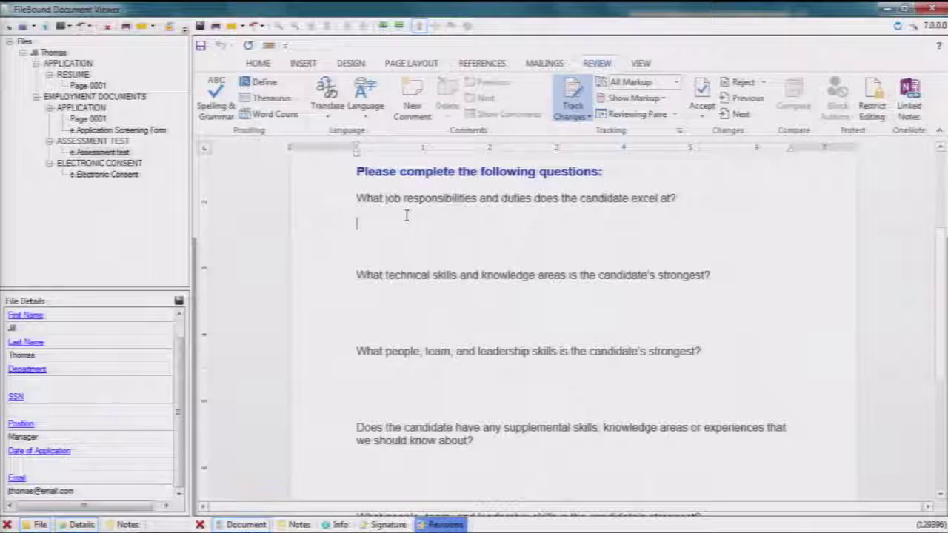
pyautogui.write('Appli')
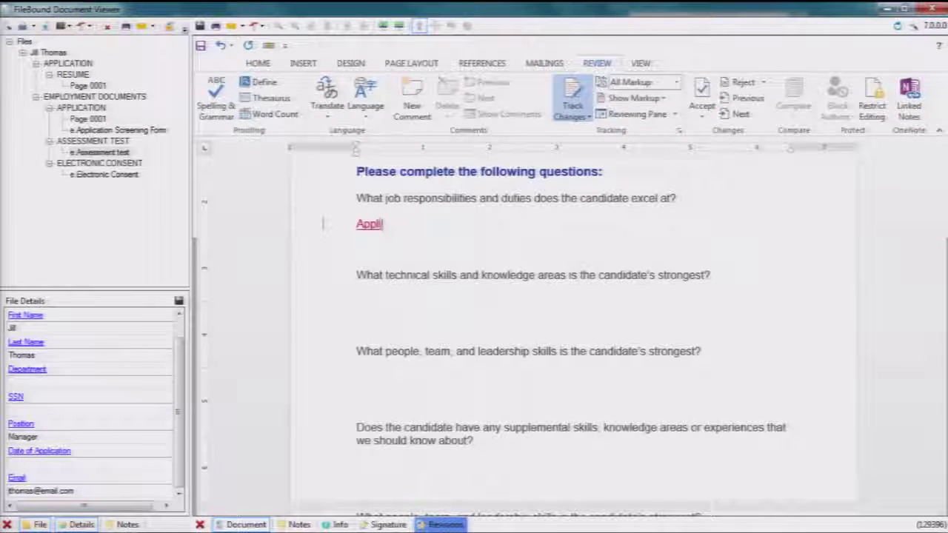
pyautogui.write('cation Developm')
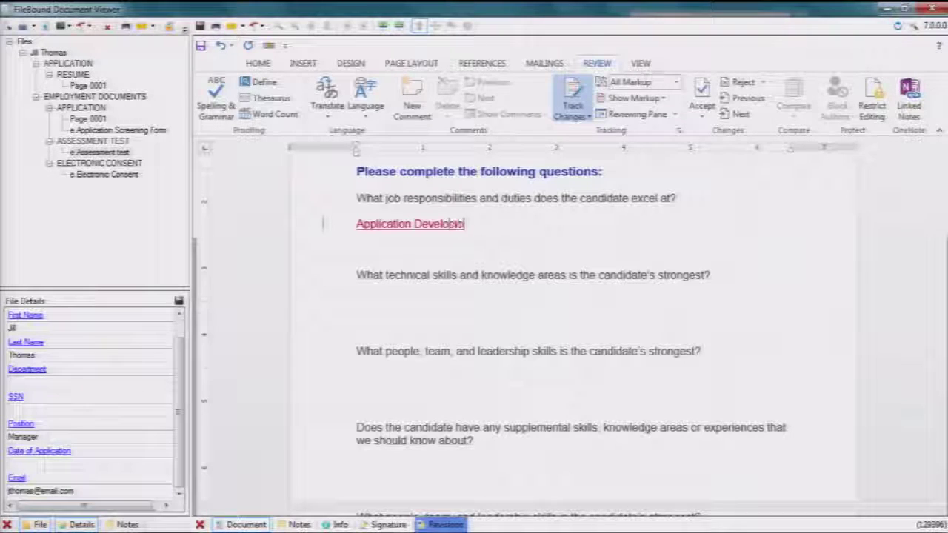
pyautogui.write('ent')
# Answer the last, sample-of-work question with 'Yes', removing the line's indent
pyautogui.scroll(-1, 452, 252)
pyautogui.scroll(-1, 452, 253)
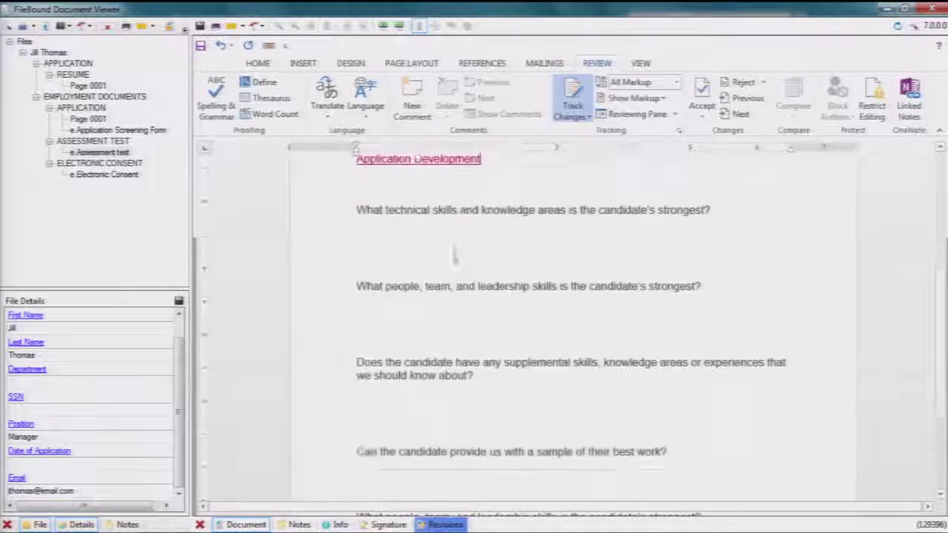
pyautogui.scroll(-2, 453, 258)
pyautogui.scroll(-1, 453, 257)
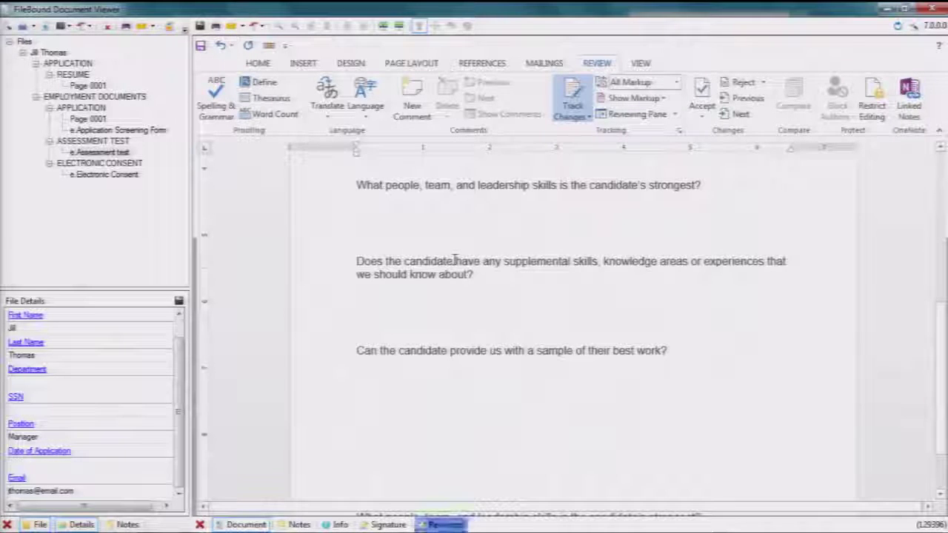
pyautogui.scroll(-1, 455, 259)
pyautogui.click(385, 337)
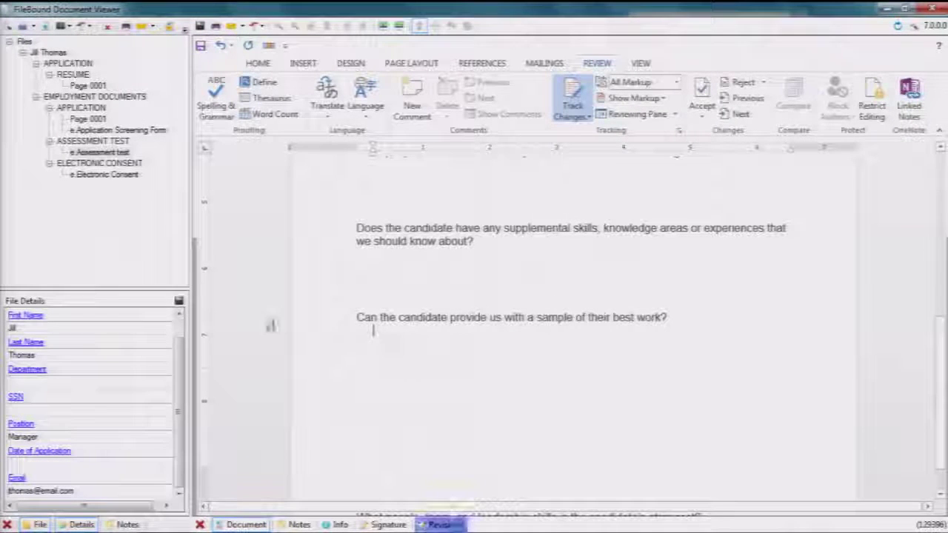
pyautogui.press('BackSpace')
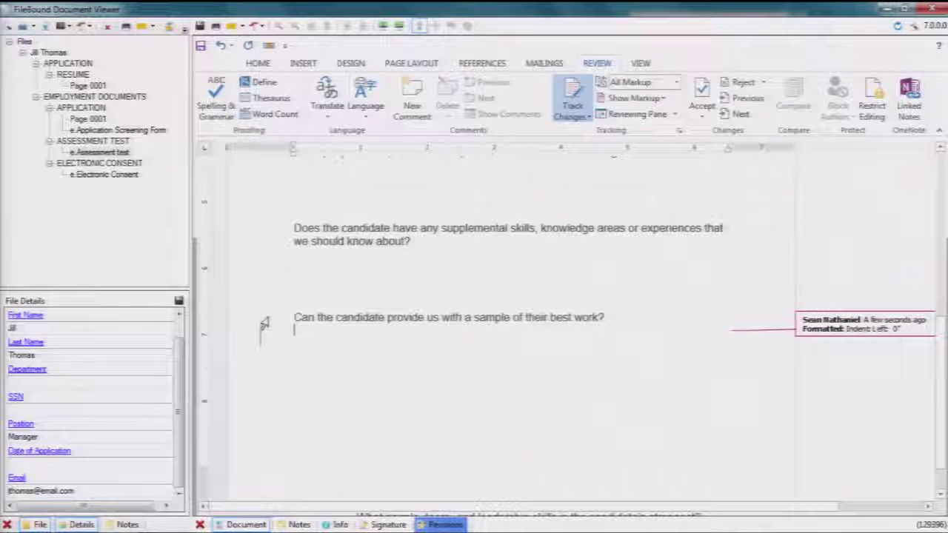
pyautogui.write('Yes')
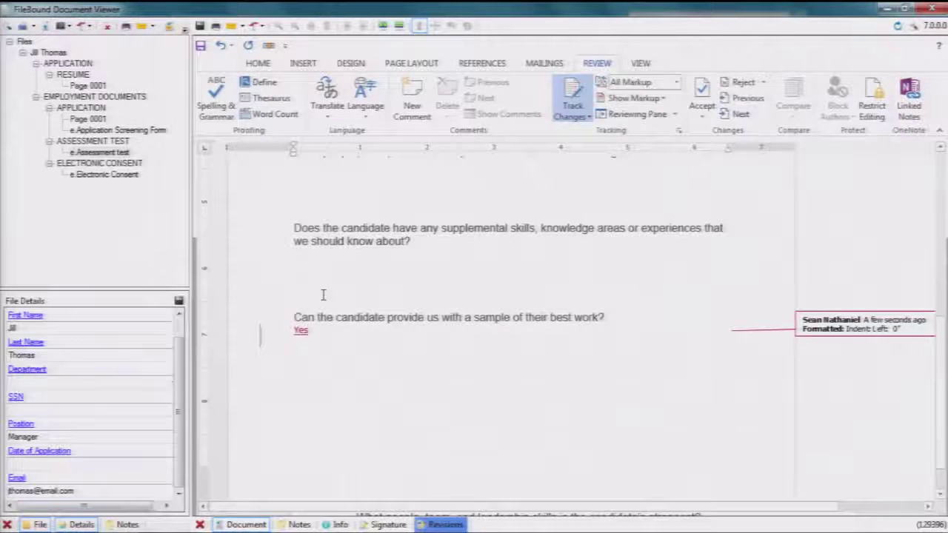
# Save the tracked answers and return to the Employment Application form
pyautogui.scroll(2, 322, 296)
pyautogui.scroll(3, 323, 292)
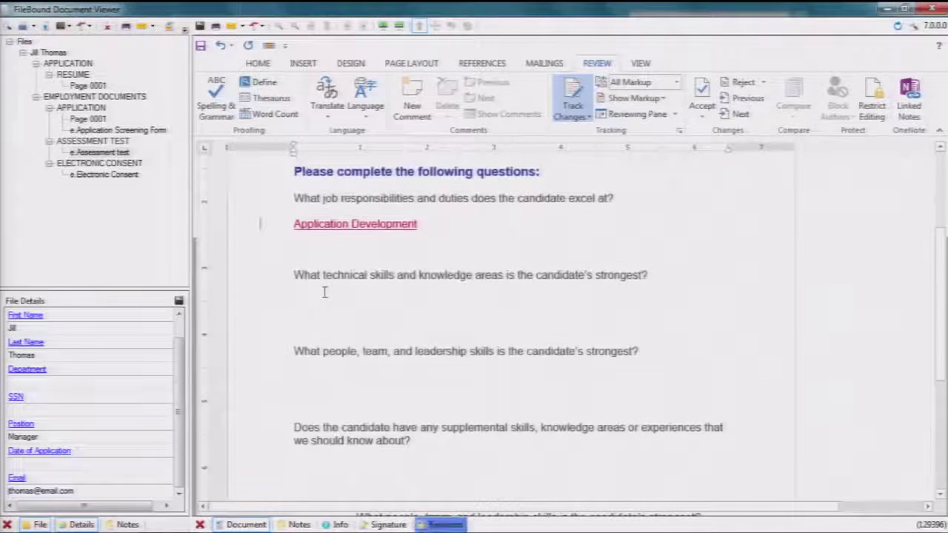
pyautogui.scroll(1, 324, 292)
pyautogui.scroll(2, 324, 293)
pyautogui.hotkey('ctrl', 's')
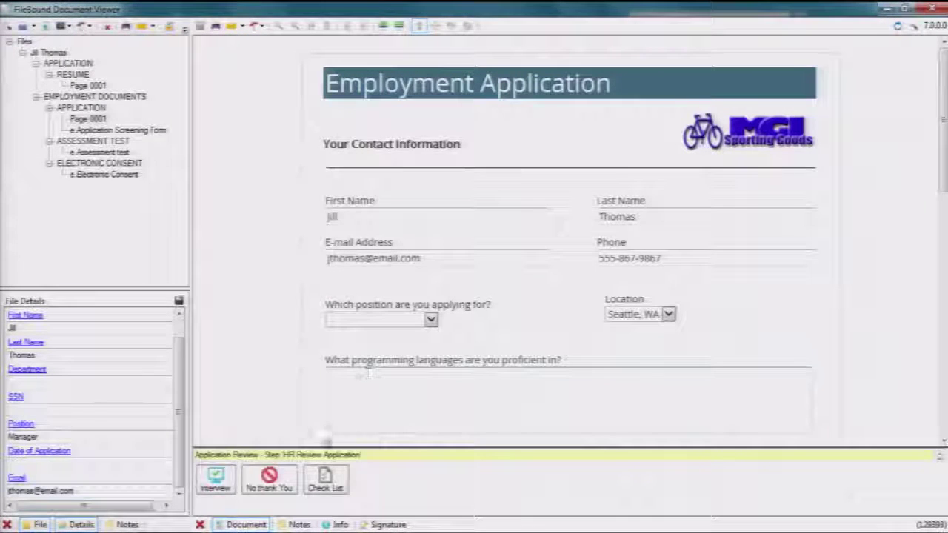
# Route the application to Interview, accept the Checklist Selection, and dismiss the routing message
pyautogui.click(231, 490)
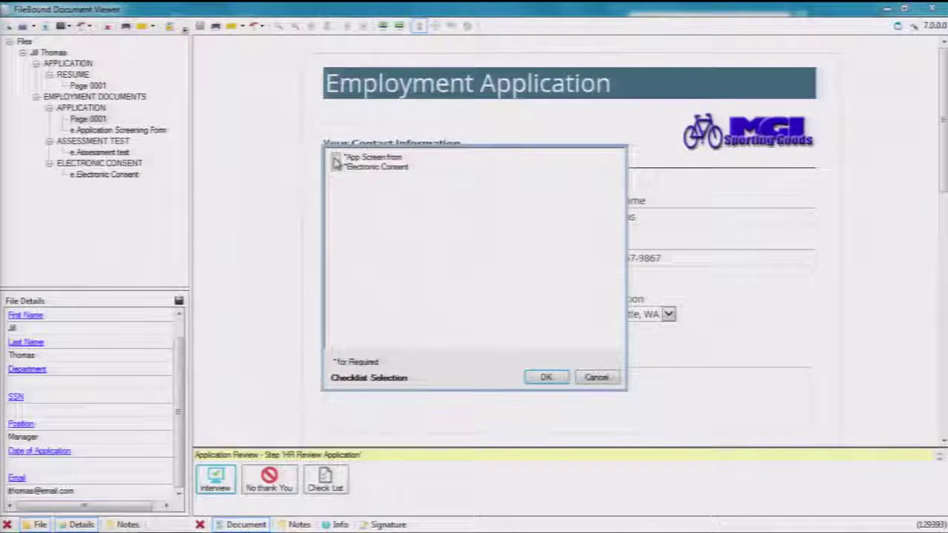
pyautogui.click(535, 379)
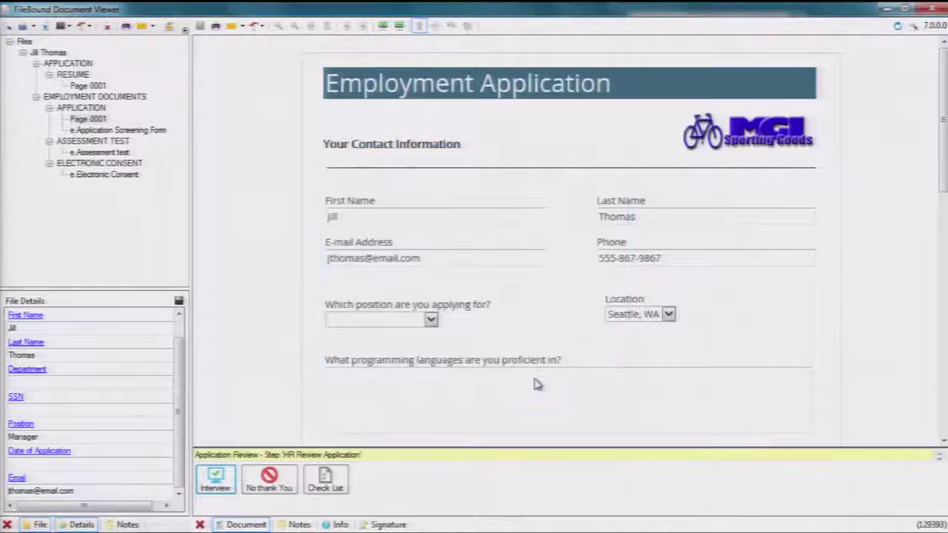
pyautogui.click(538, 324)
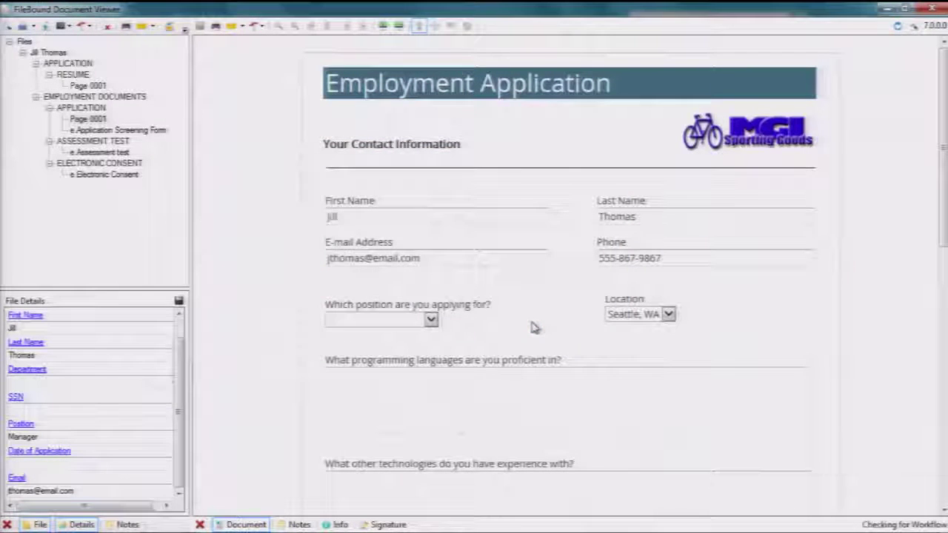